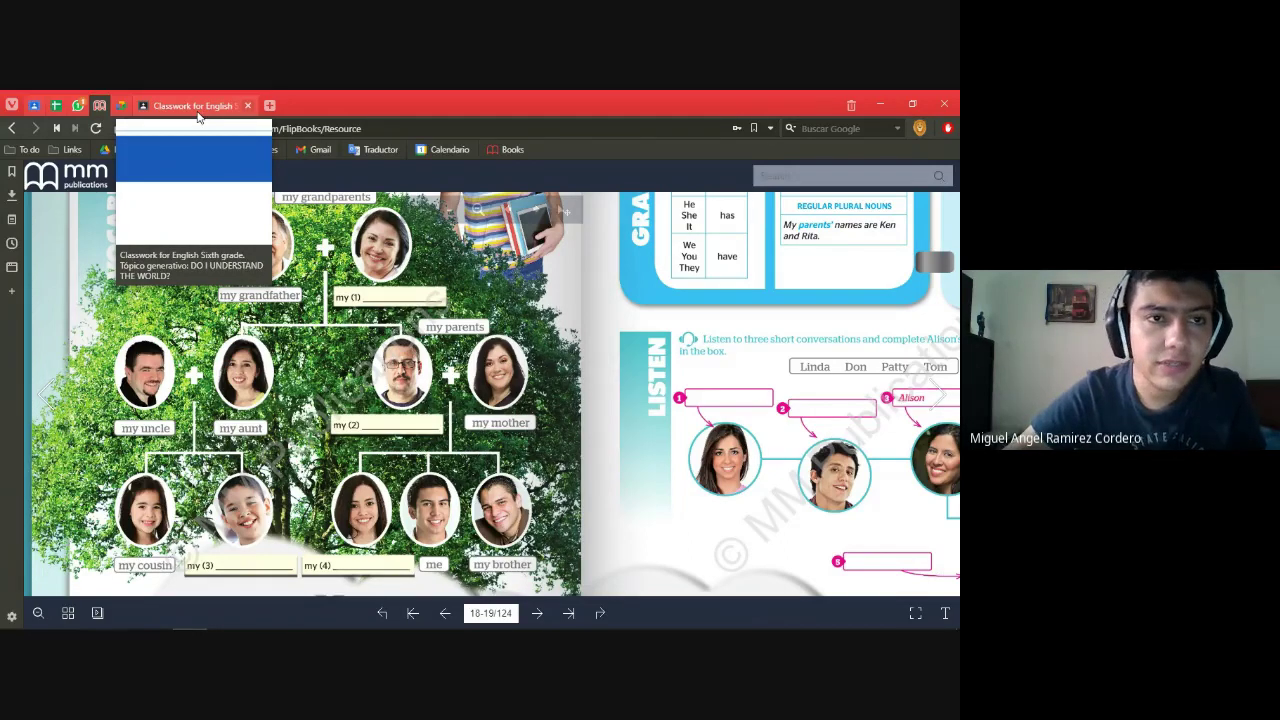
pyautogui.click(198, 116)
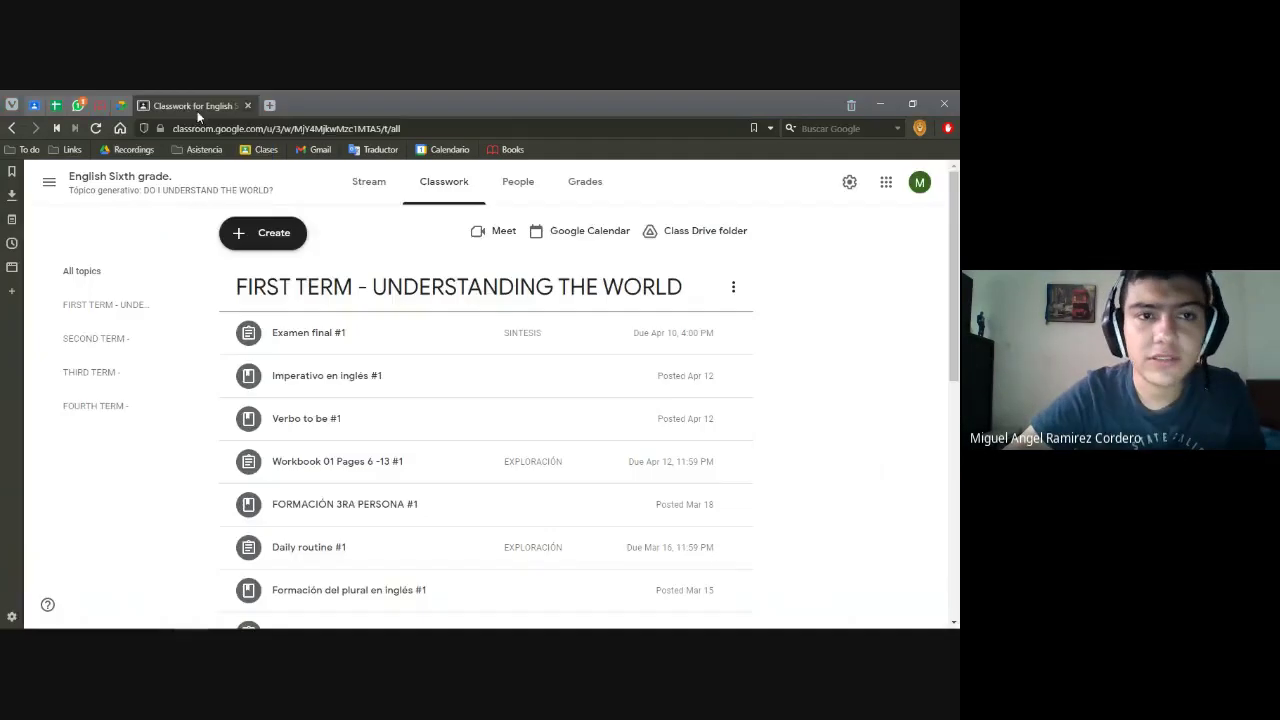
pyautogui.click(121, 105)
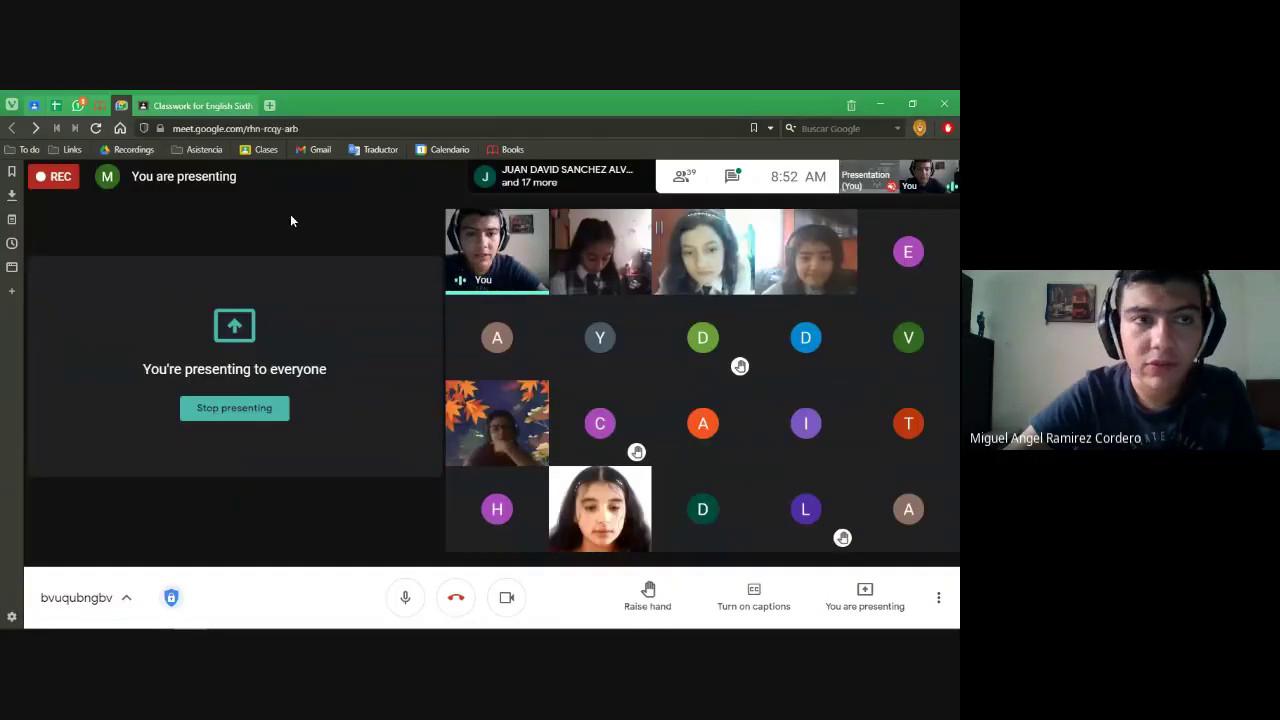
pyautogui.click(100, 105)
pyautogui.click(140, 105)
pyautogui.click(121, 105)
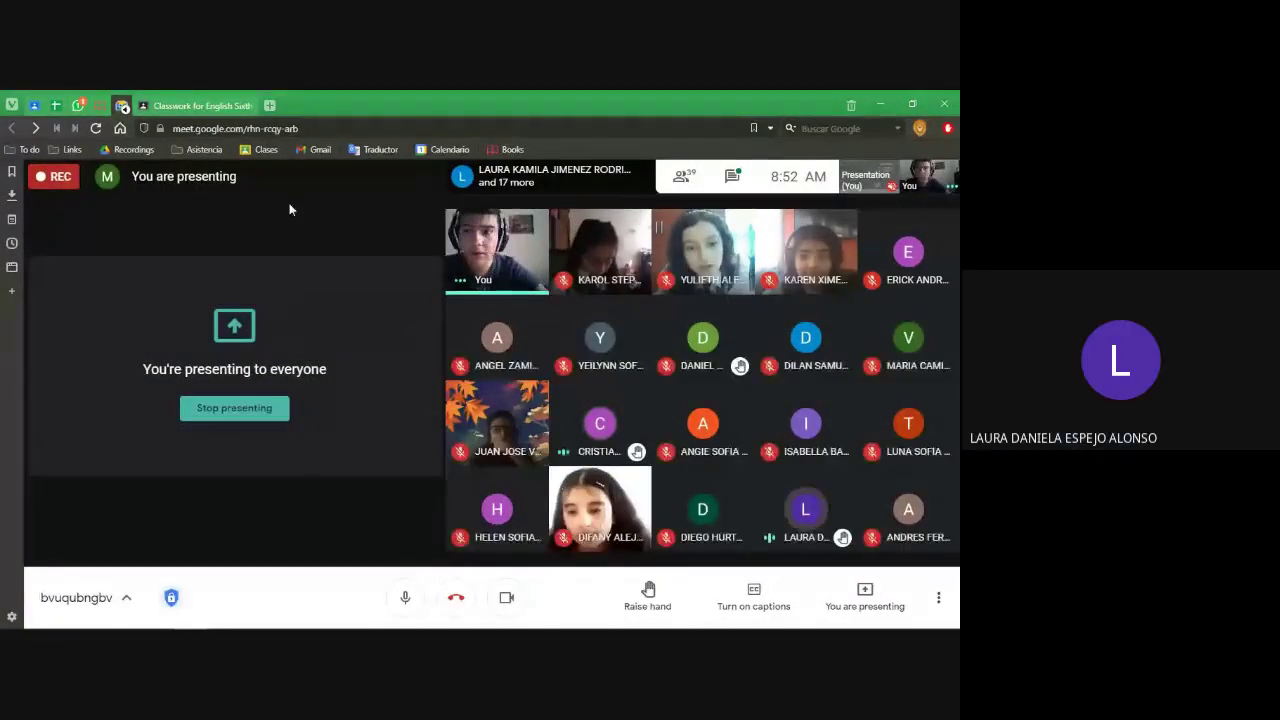
# Step: Open the Classwork page of the English Sixth grade class in Google Classroom
pyautogui.moveTo(90, 116)
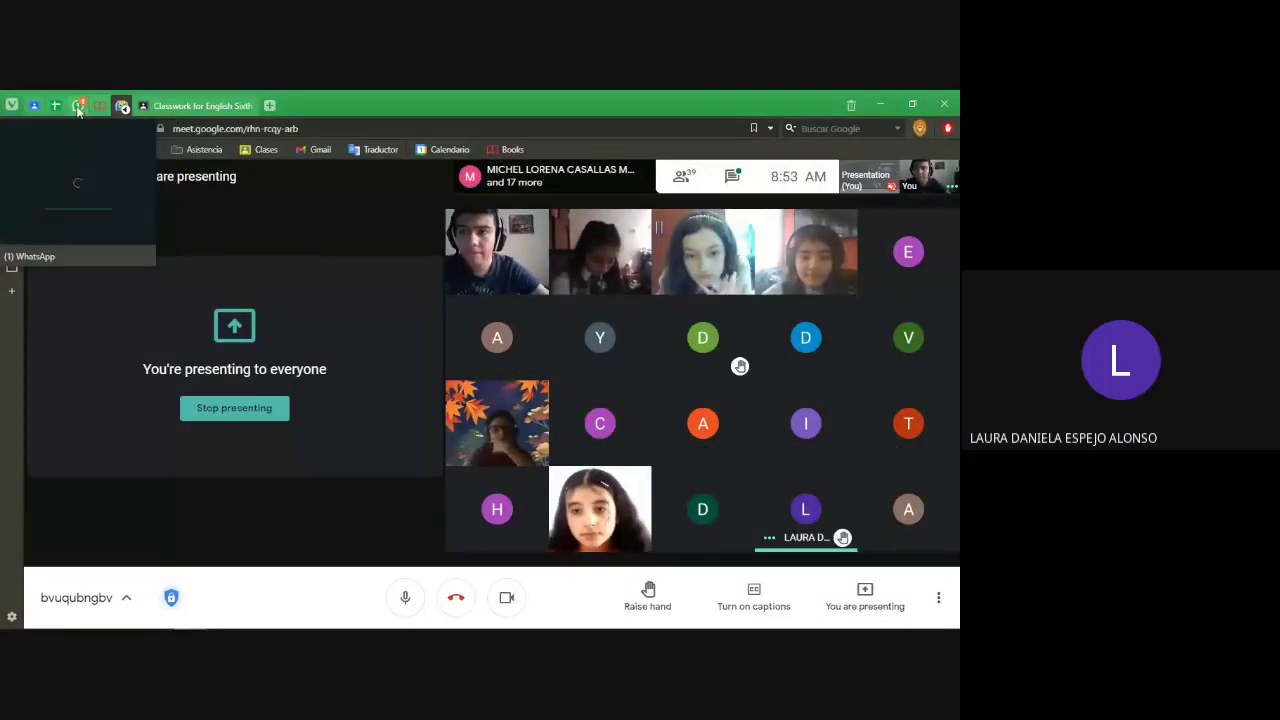
pyautogui.click(34, 106)
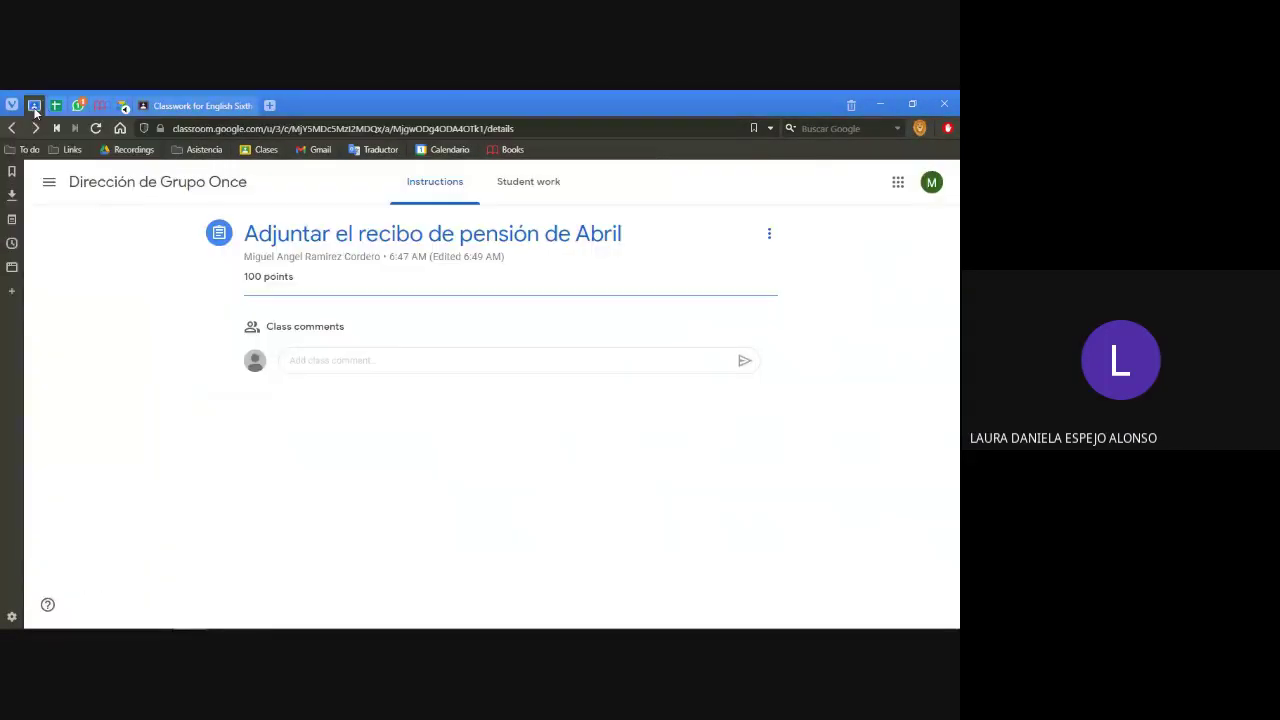
pyautogui.click(103, 186)
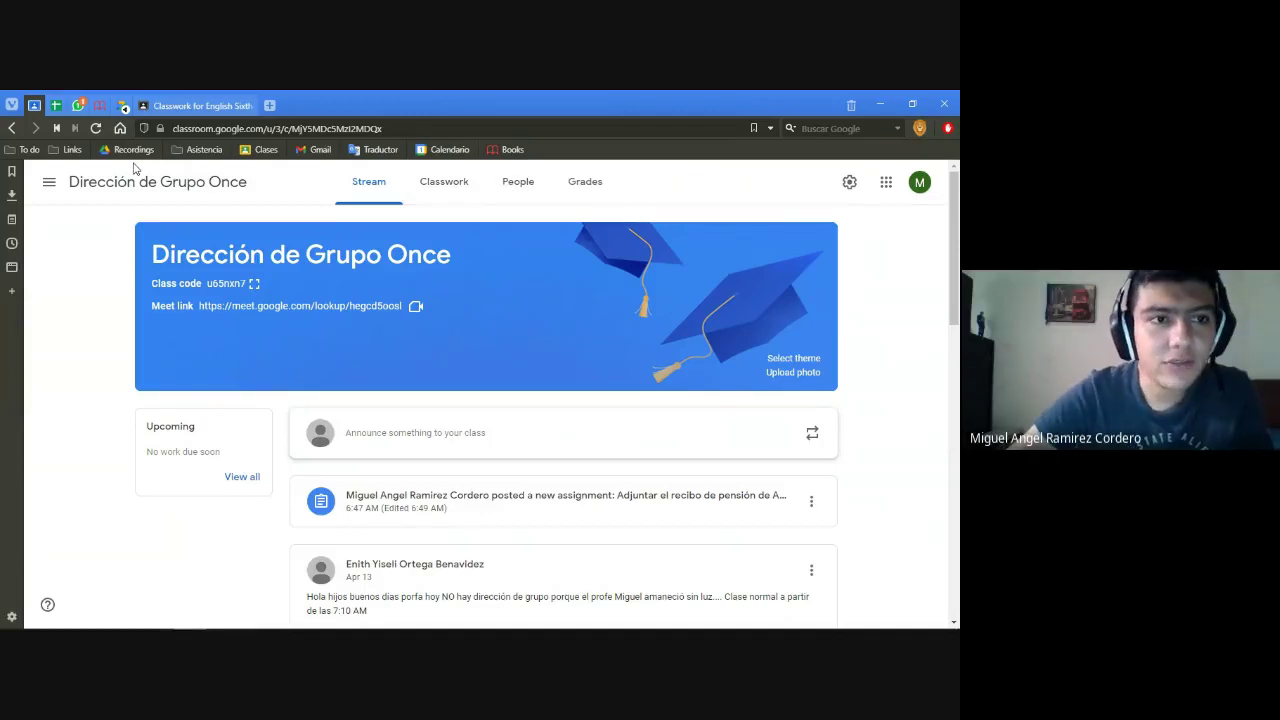
pyautogui.click(49, 181)
pyautogui.scroll(-3, 133, 433)
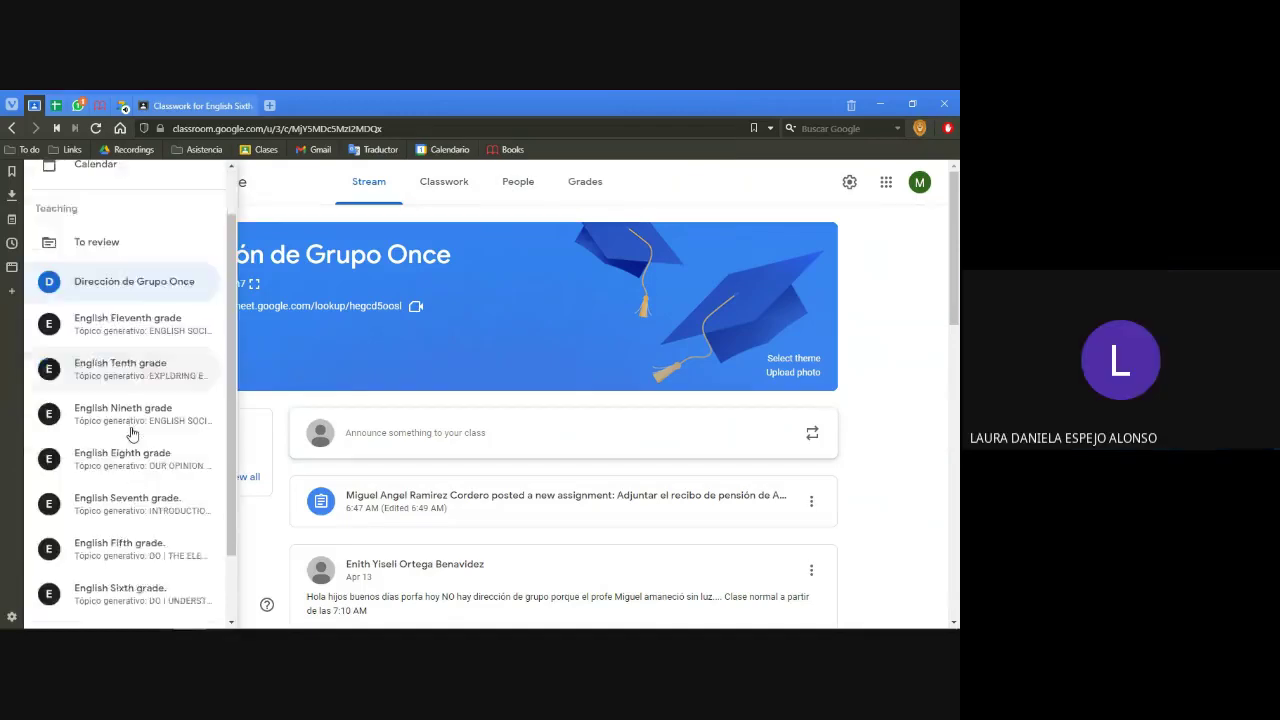
pyautogui.click(130, 510)
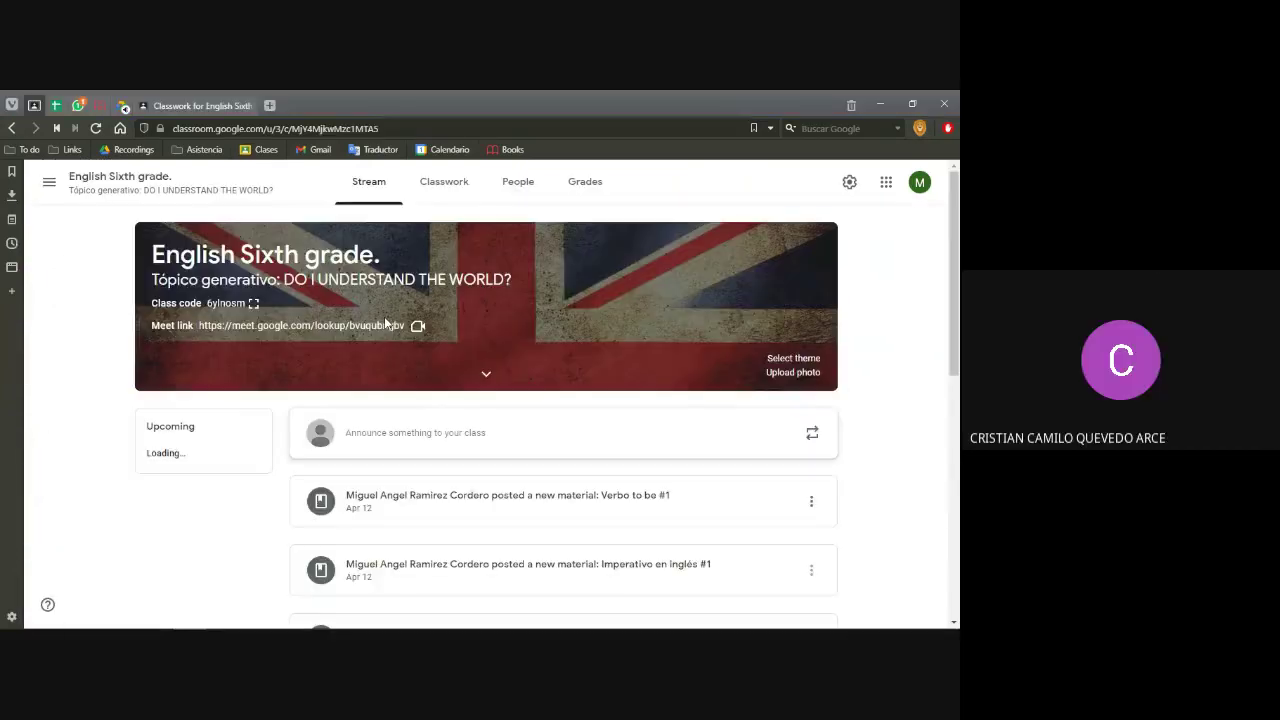
pyautogui.click(455, 190)
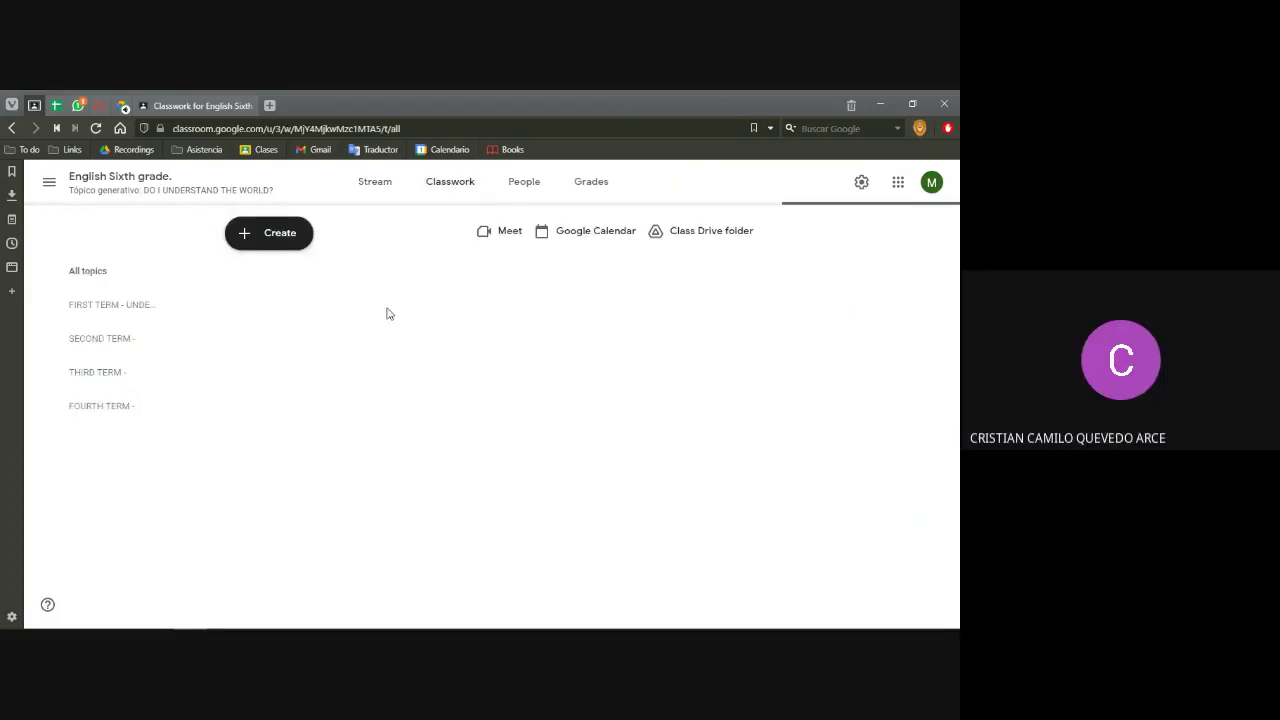
# Step: Create a new assignment in the class and title it "Strange family tree"
pyautogui.click(287, 240)
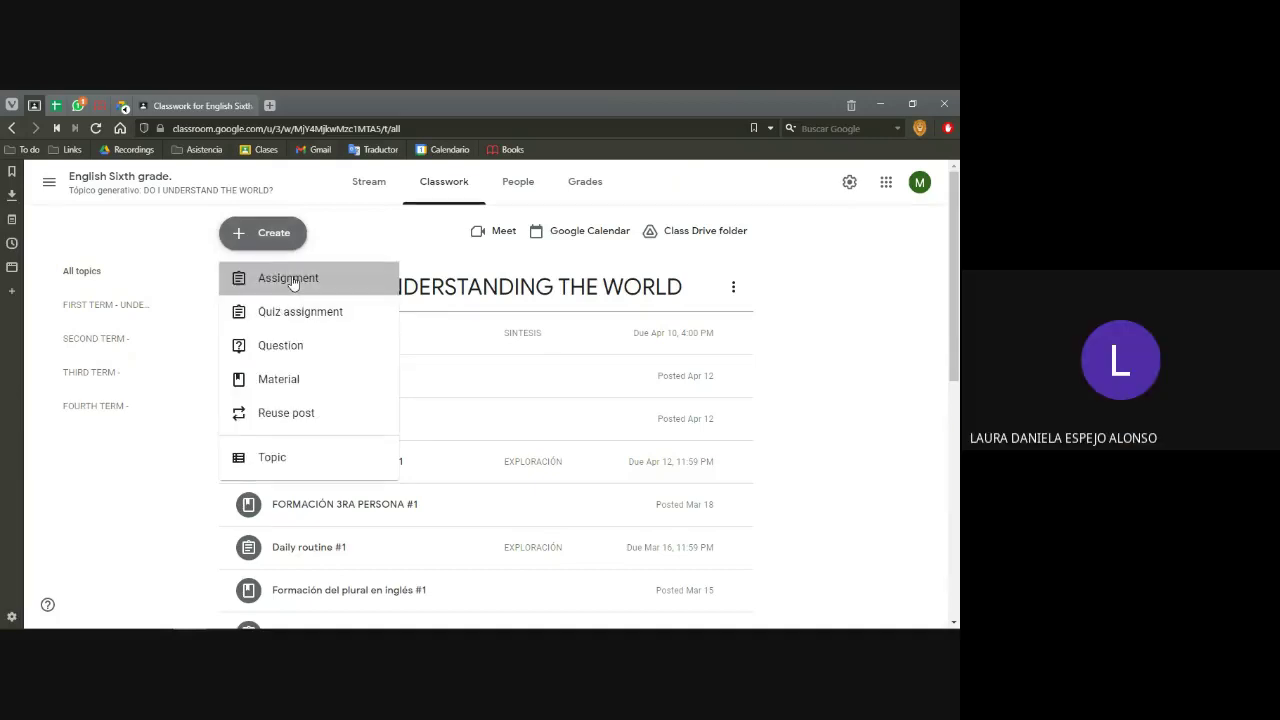
pyautogui.click(292, 280)
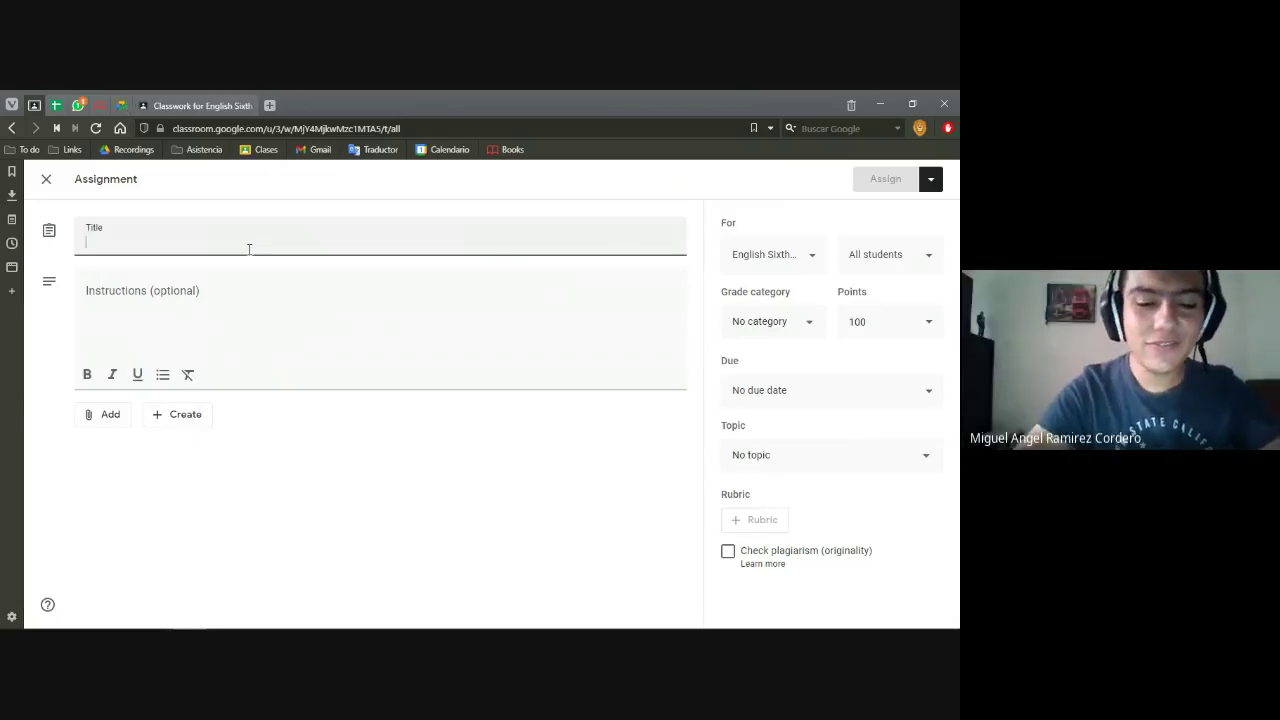
pyautogui.write('Famil')
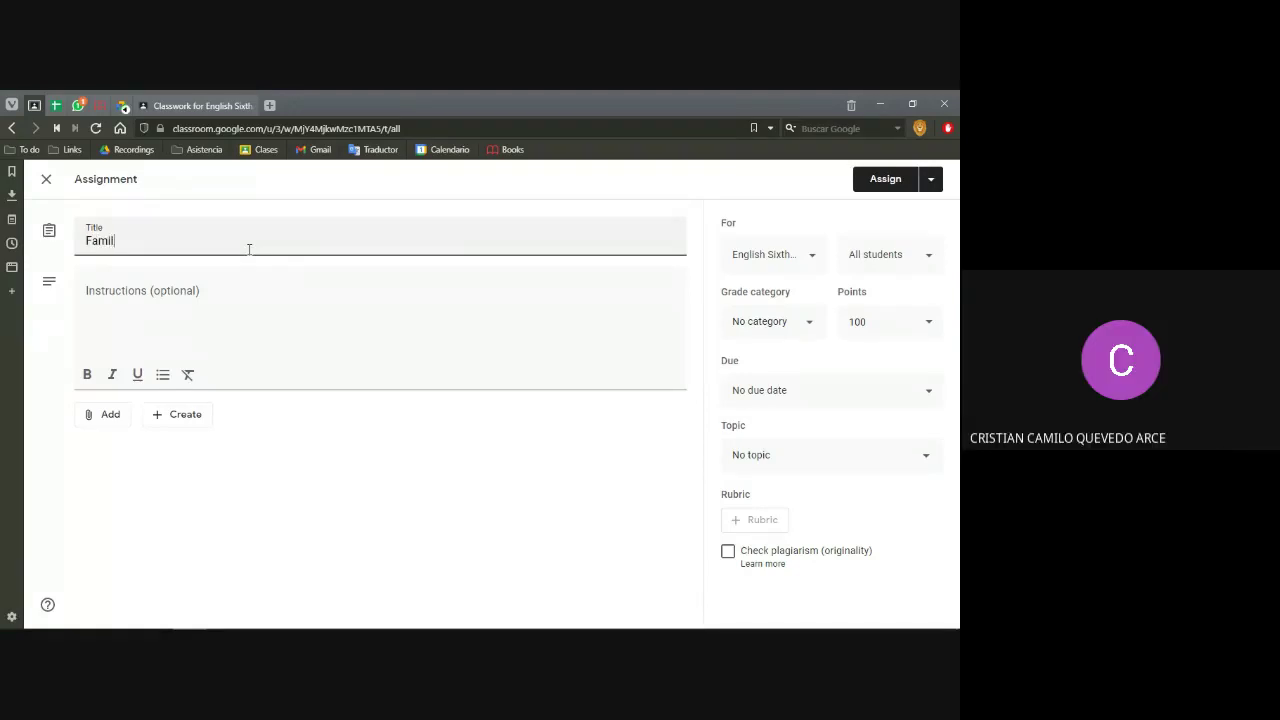
pyautogui.write('y tr')
pyautogui.write('ee')
pyautogui.write('S')
pyautogui.write('trange')
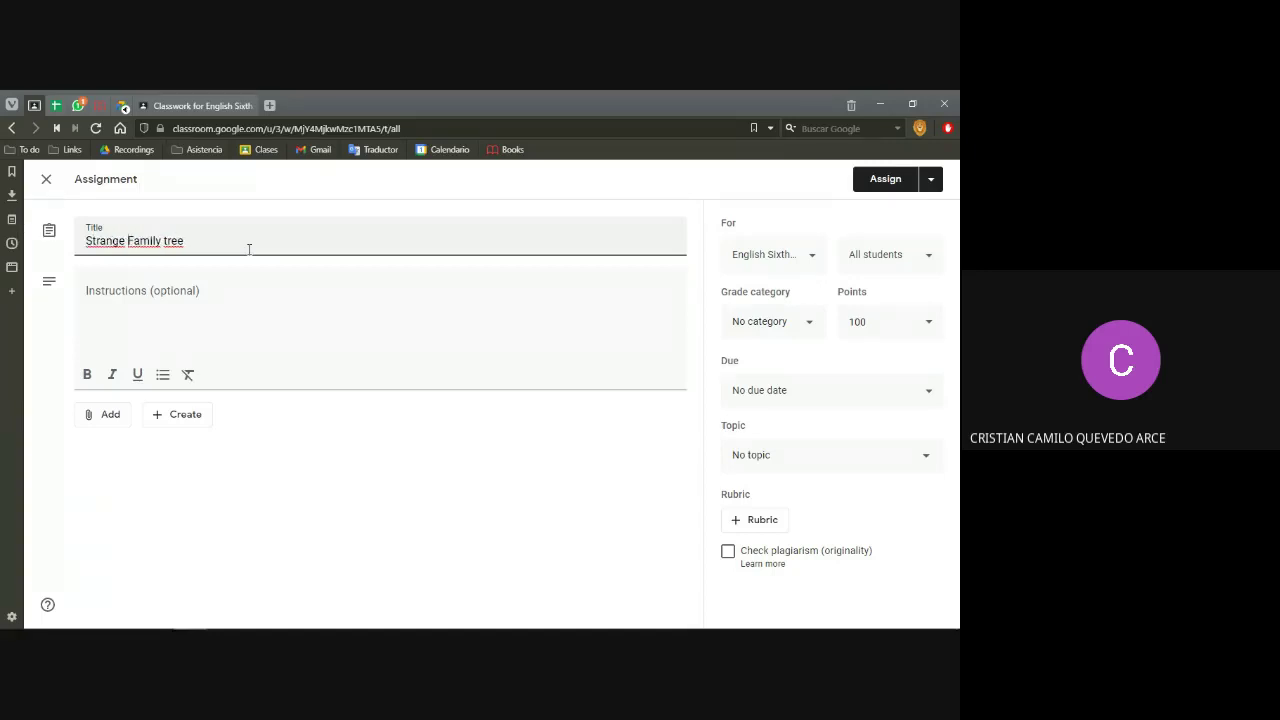
pyautogui.press('Delete')
pyautogui.write('f')
# Step: Begin the assignment's instructions with the text "Realizar un arbol genea"
pyautogui.click(248, 288)
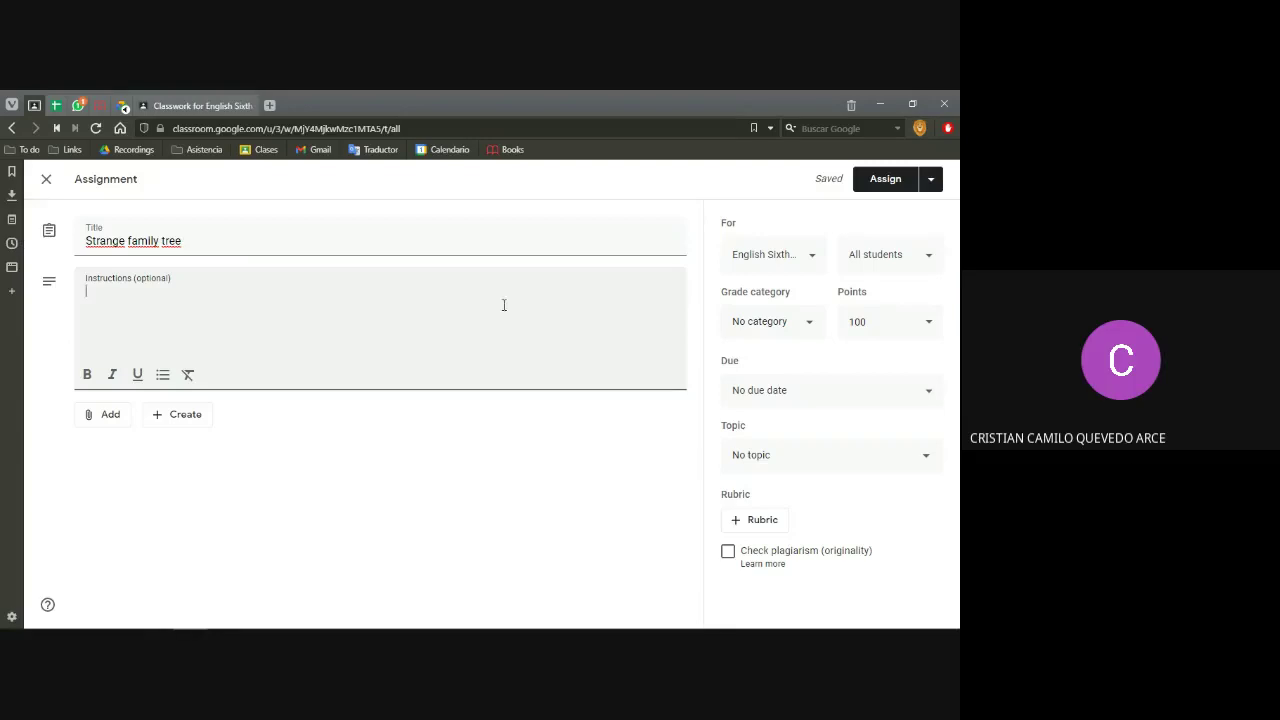
pyautogui.click(760, 389)
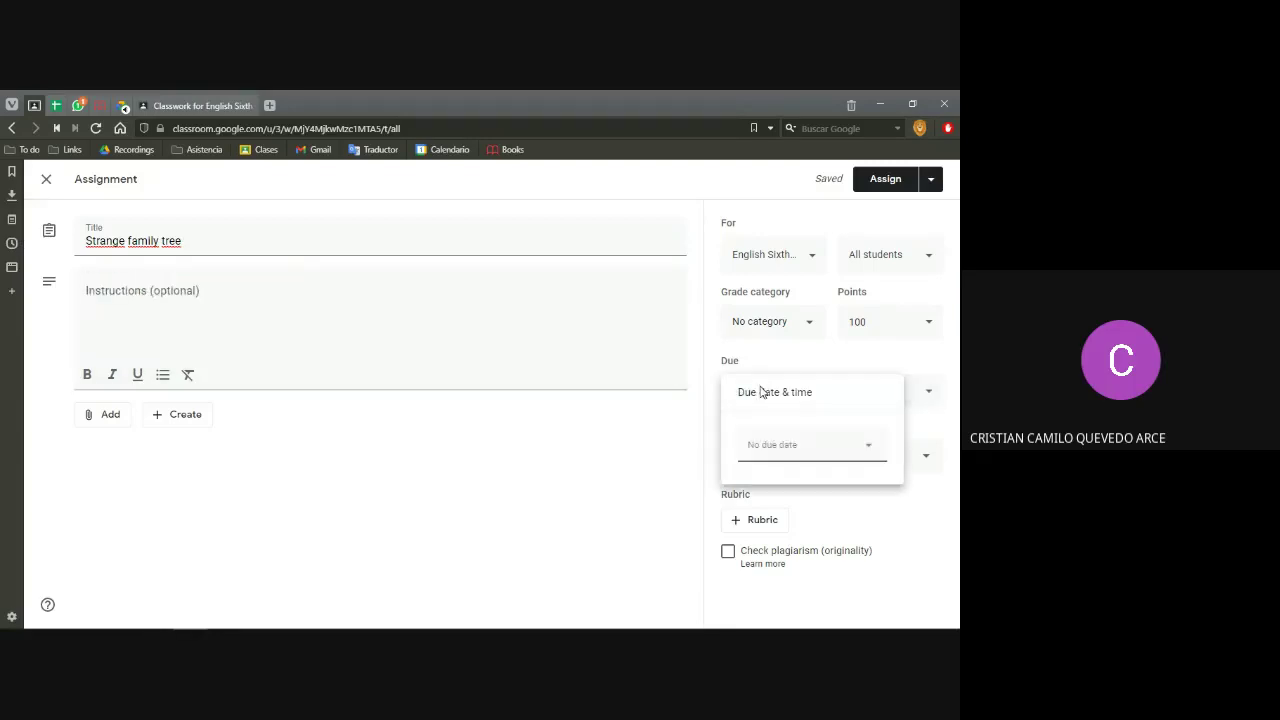
pyautogui.click(557, 309)
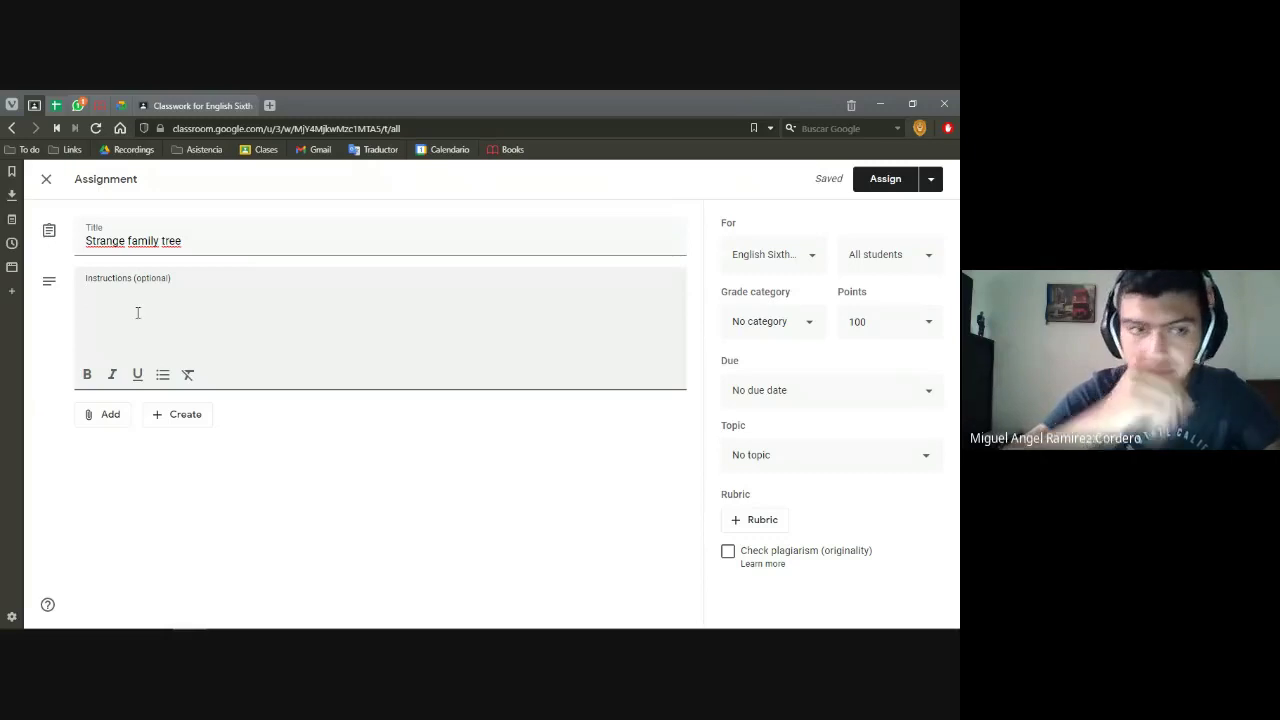
pyautogui.write('Re')
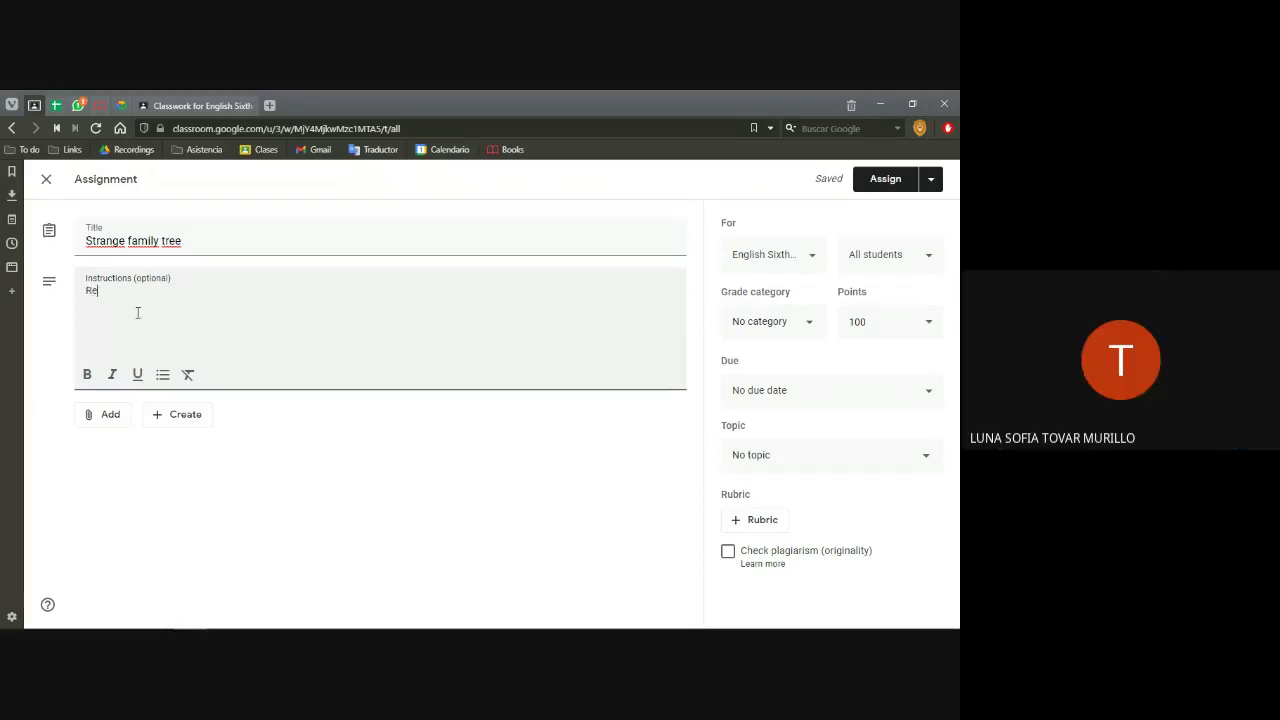
pyautogui.write('alizar un ')
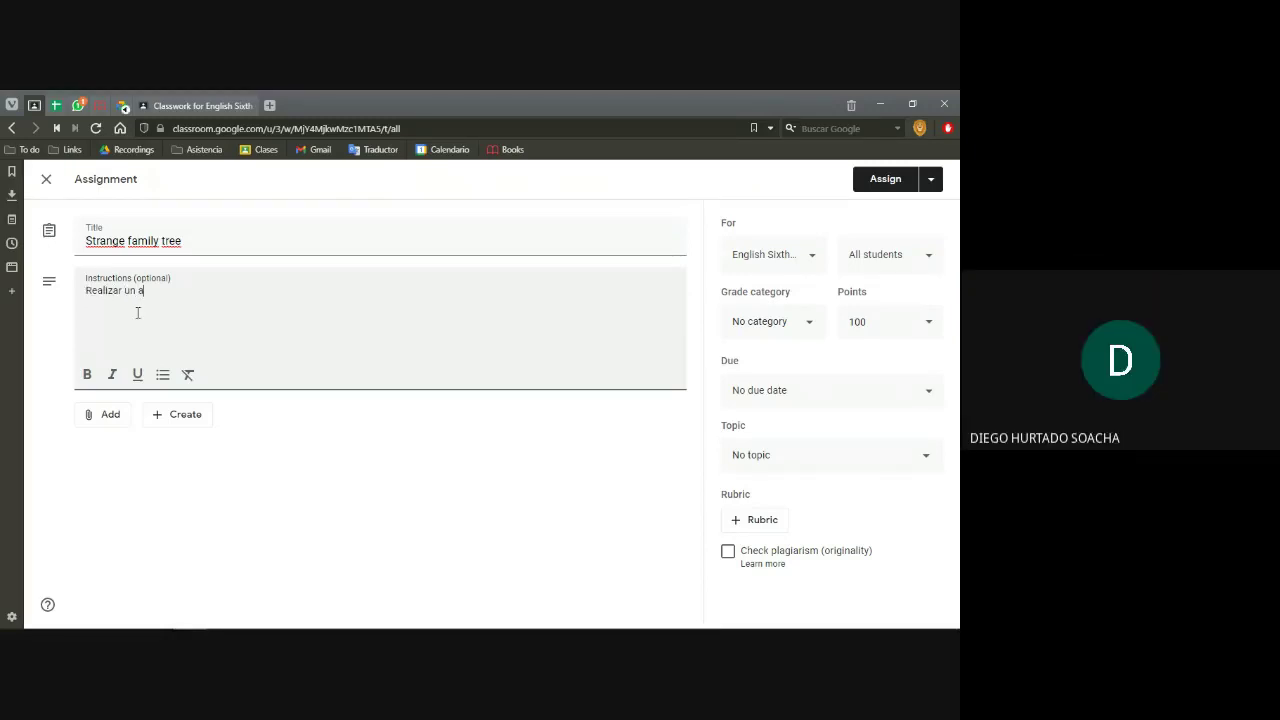
pyautogui.write('arbol genea')
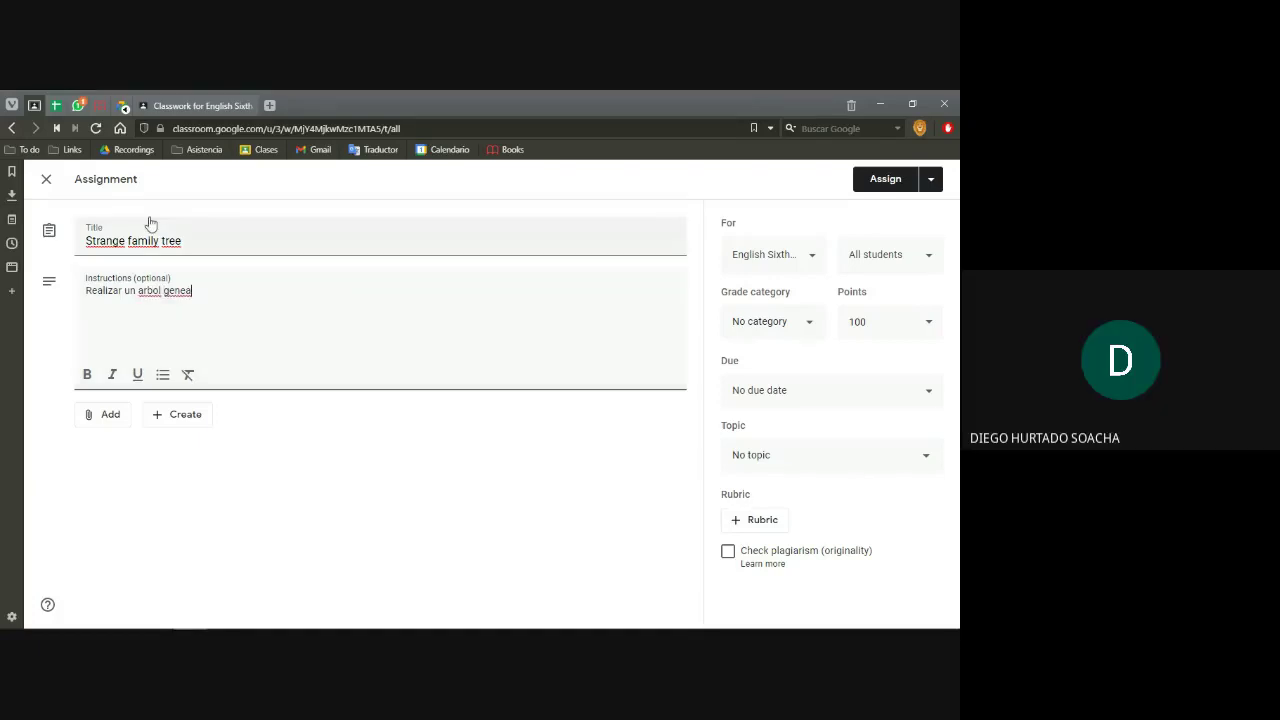
pyautogui.moveTo(148, 101)
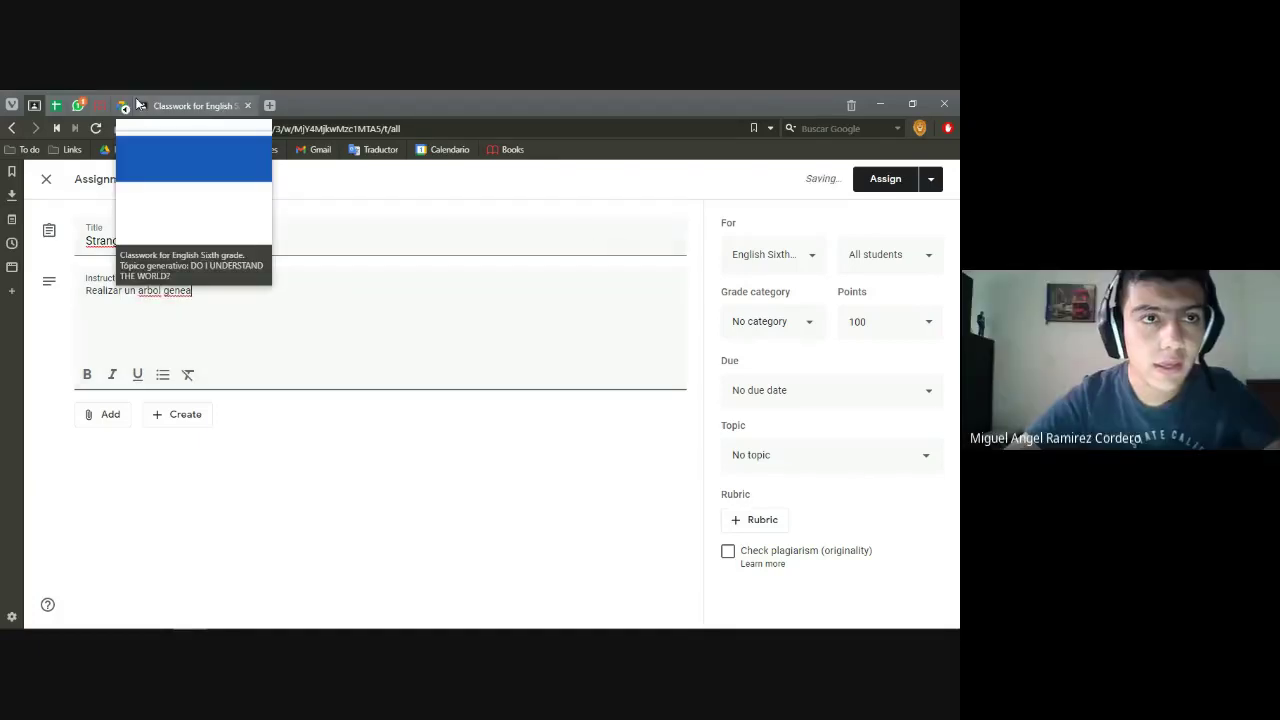
pyautogui.hotkey('alt', 'Tab')
pyautogui.hotkey('alt', 'Tab')
pyautogui.hotkey('alt', 'Tab')
pyautogui.hotkey('alt', 'Tab')
pyautogui.hotkey('alt', 'Tab')
pyautogui.hotkey('alt', 'Tab')
pyautogui.hotkey('alt', 'Tab')
pyautogui.hotkey('alt', 'Tab')
pyautogui.hotkey('alt', 'Tab')
pyautogui.hotkey('alt', 'Tab')
pyautogui.hotkey('alt', 'Tab')
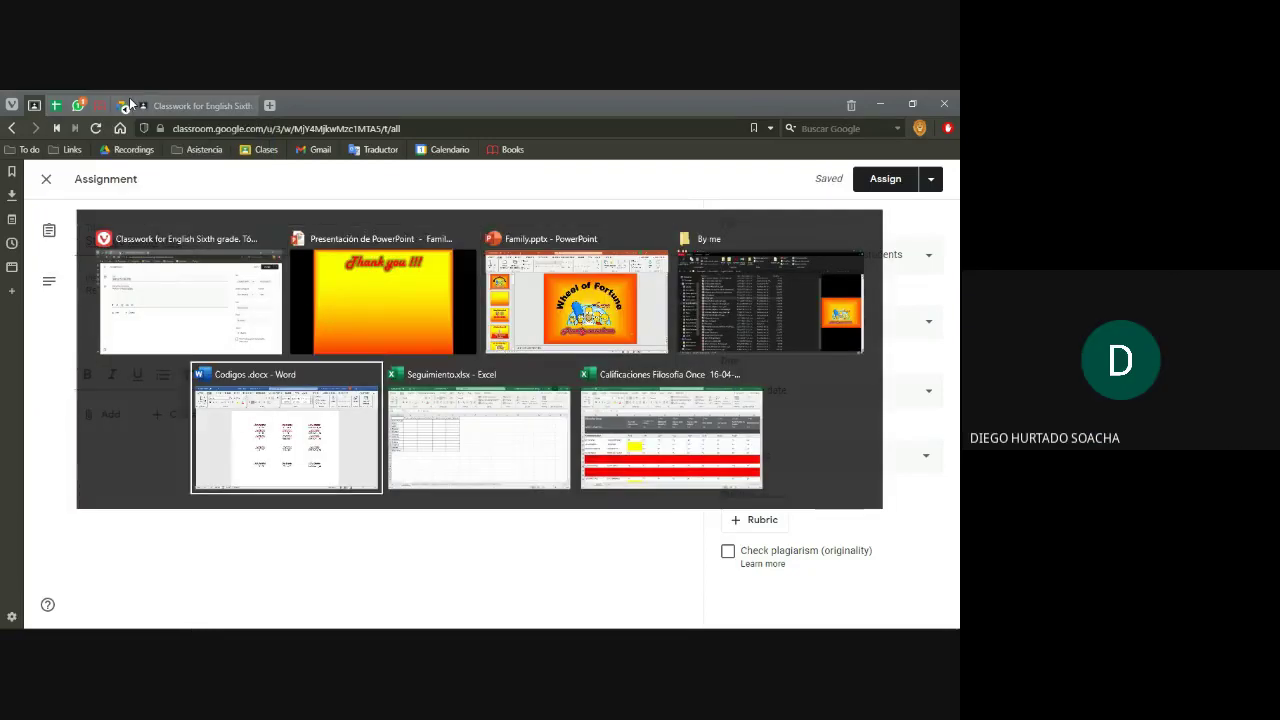
pyautogui.hotkey('alt', 'Tab')
pyautogui.hotkey('alt', 'Tab')
pyautogui.hotkey('alt', 'Tab')
pyautogui.hotkey('alt', 'Tab')
pyautogui.hotkey('alt', 'Tab')
pyautogui.hotkey('alt', 'Tab')
pyautogui.hotkey('alt', 'Tab')
pyautogui.hotkey('alt', 'Tab')
pyautogui.hotkey('alt', 'Tab')
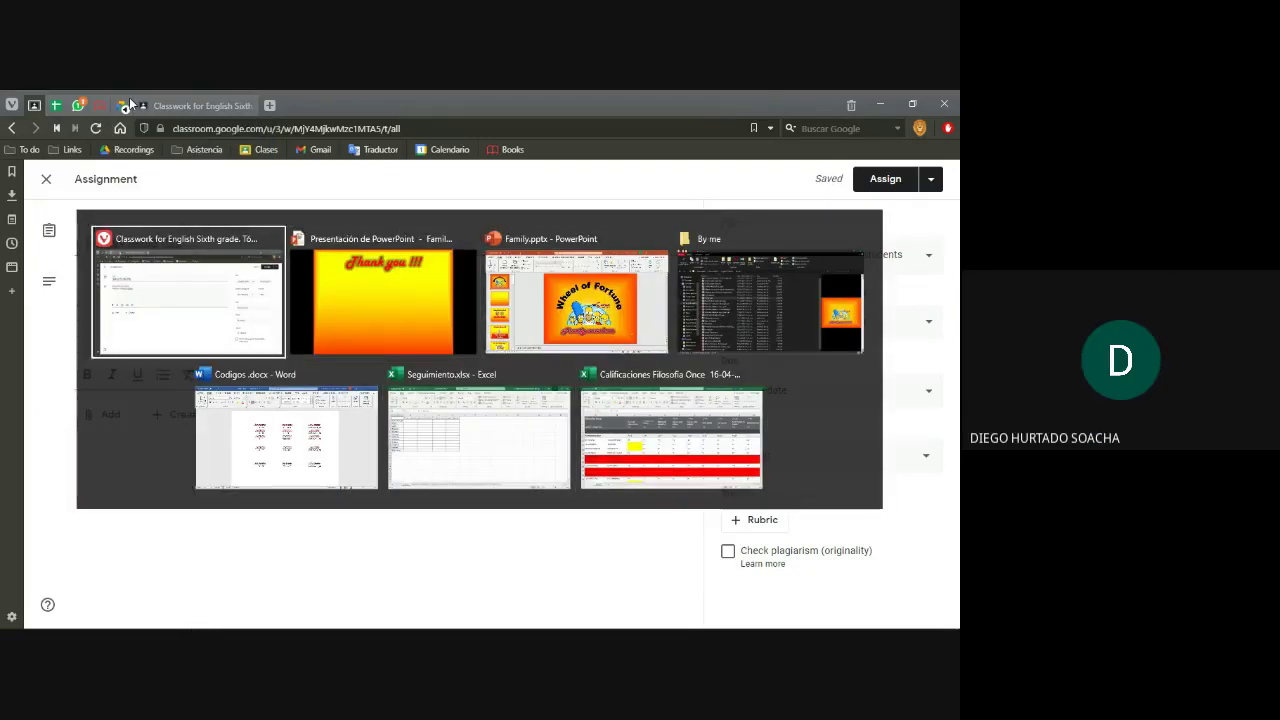
pyautogui.hotkey('alt', 'Tab')
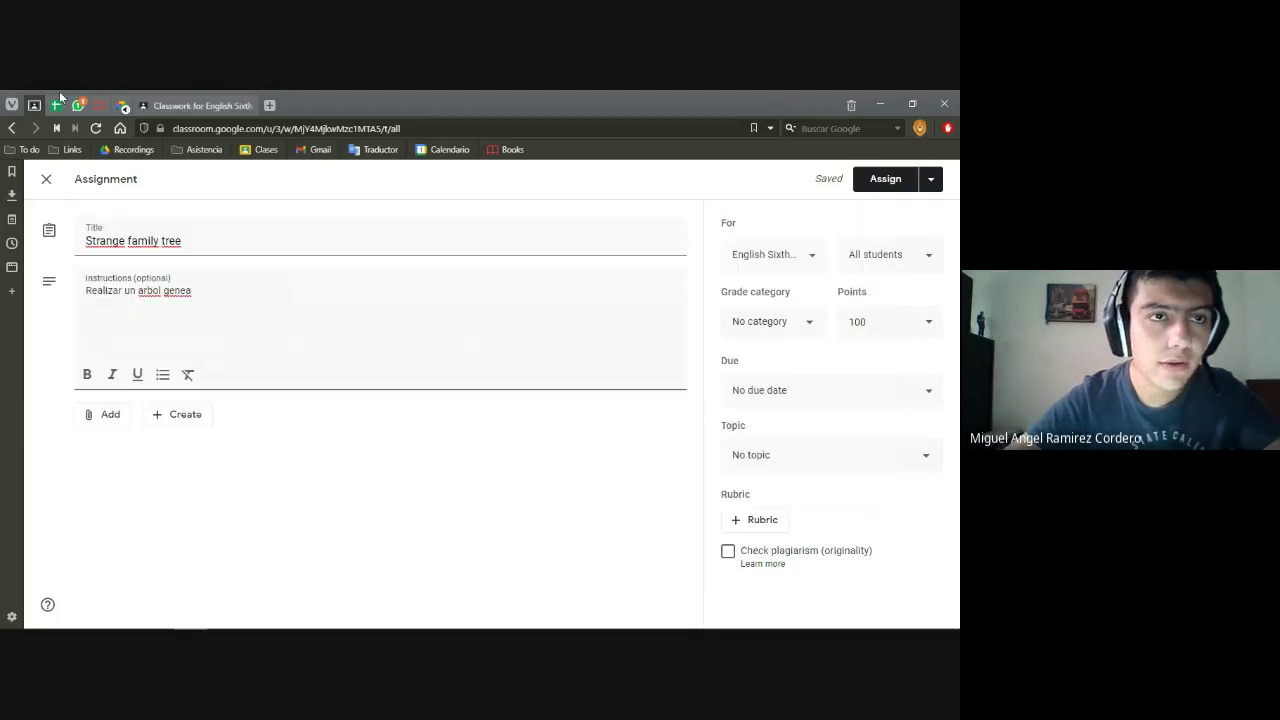
pyautogui.click(116, 105)
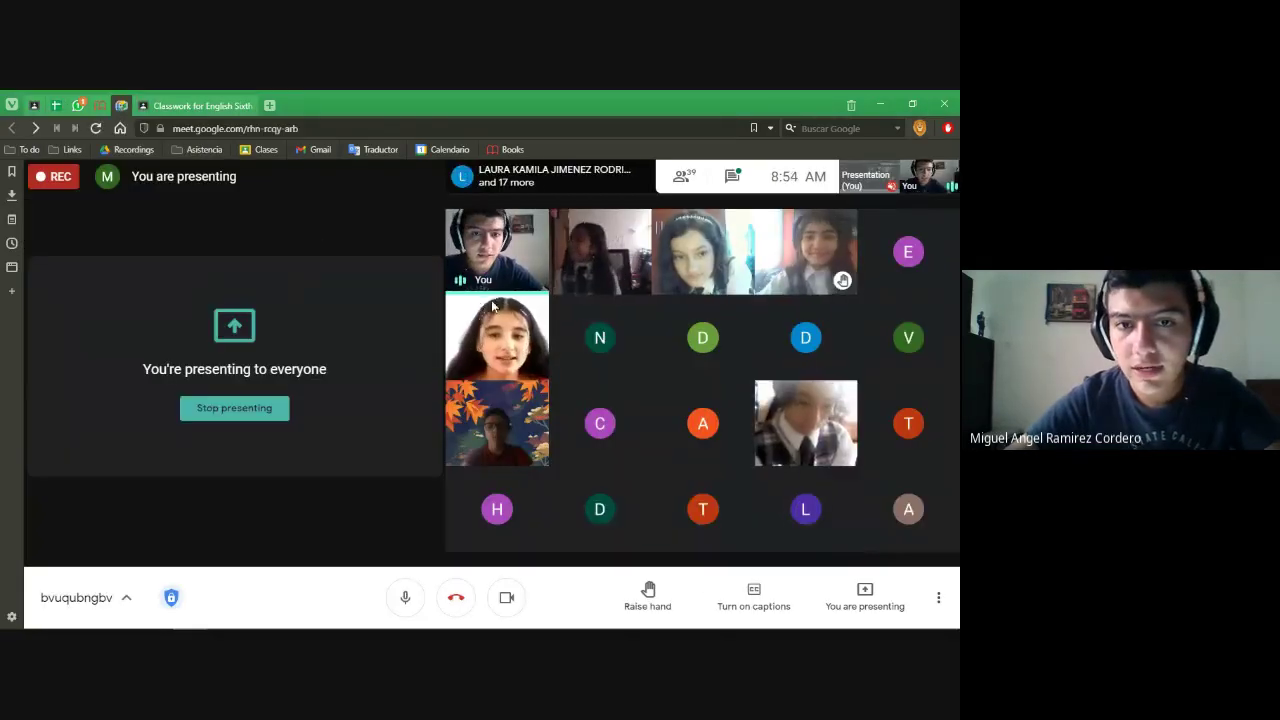
pyautogui.moveTo(495, 324)
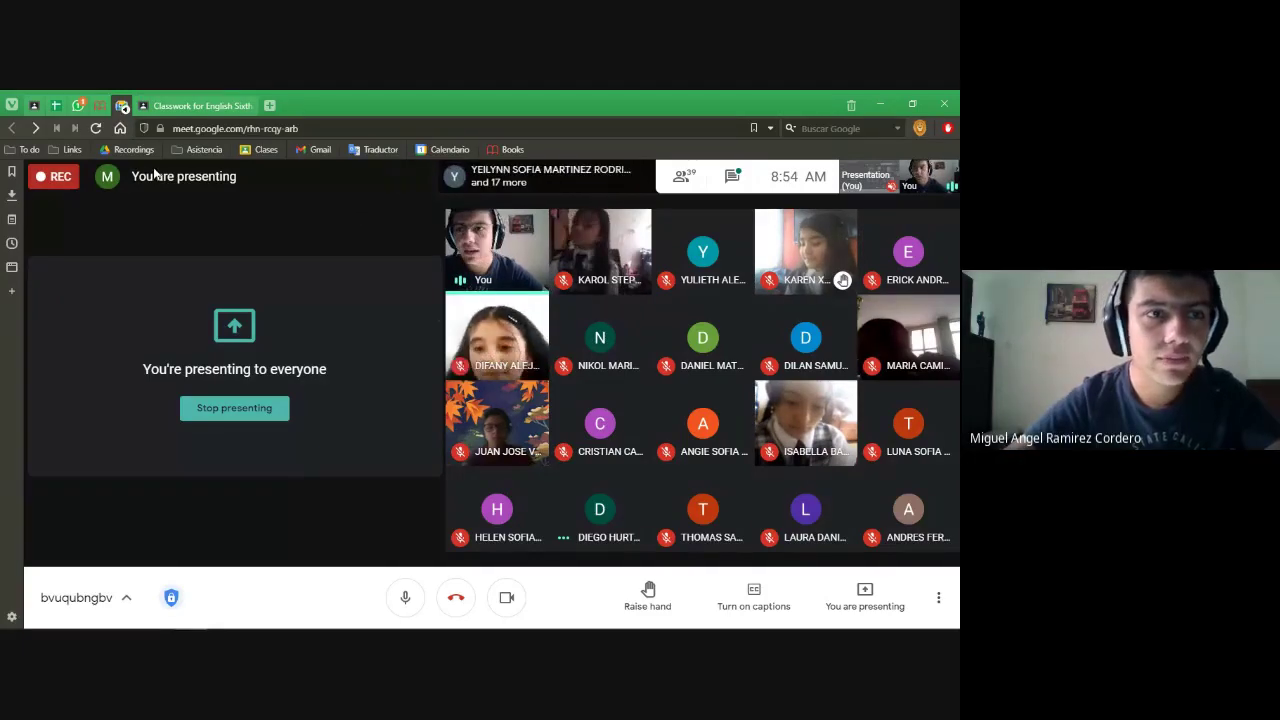
# Step: Return to the assignment draft, complete the word "genealogico" and correct the spelling to "árbol genealógico"
pyautogui.click(33, 106)
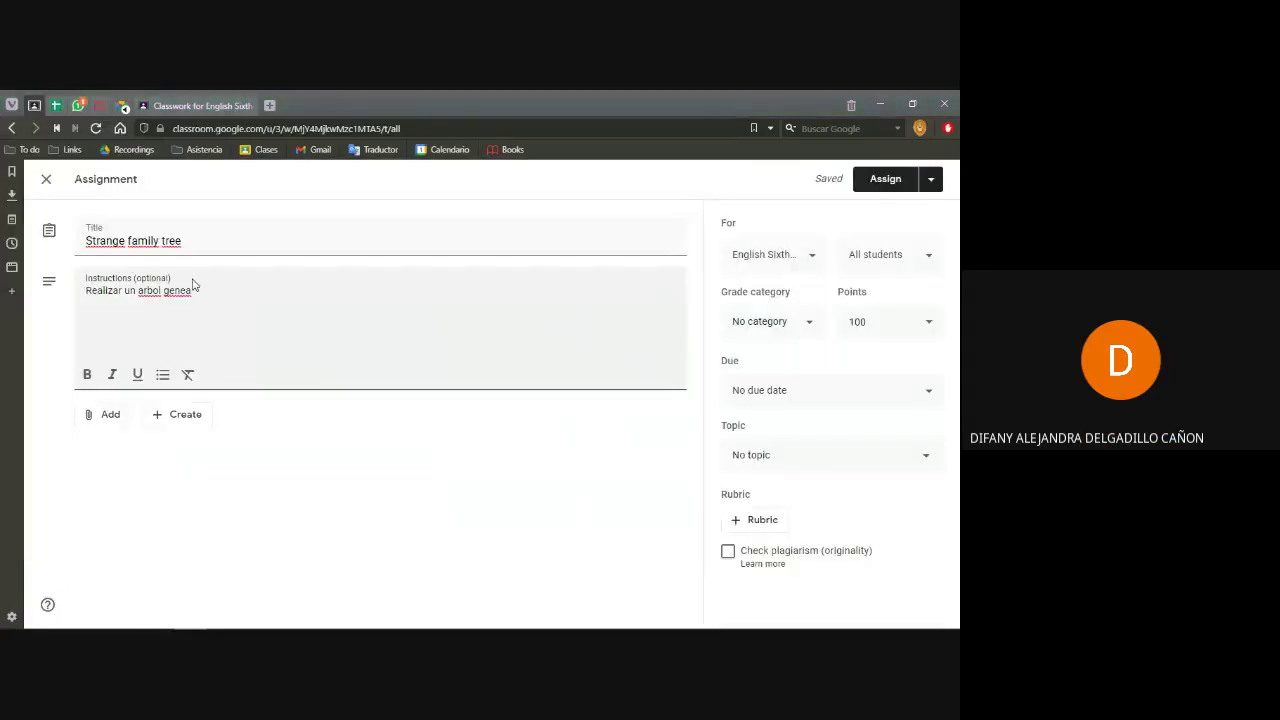
pyautogui.write('logico')
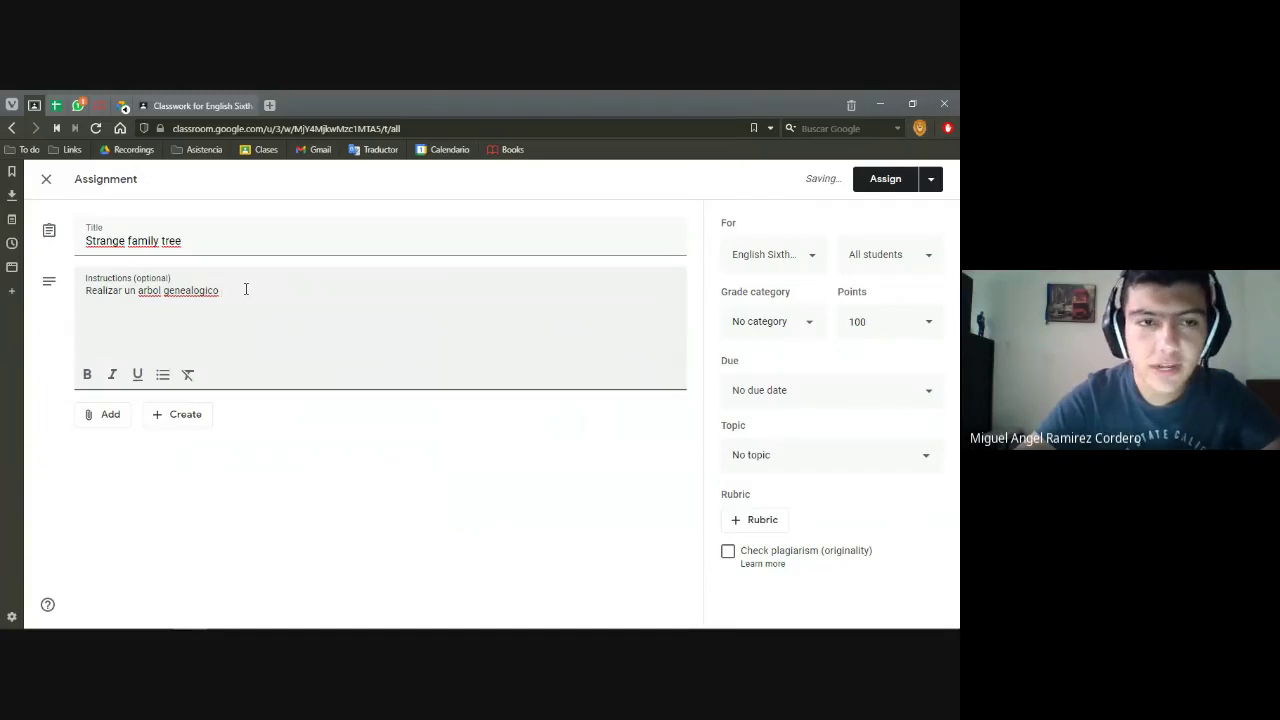
pyautogui.rightClick(195, 289)
pyautogui.click(211, 303)
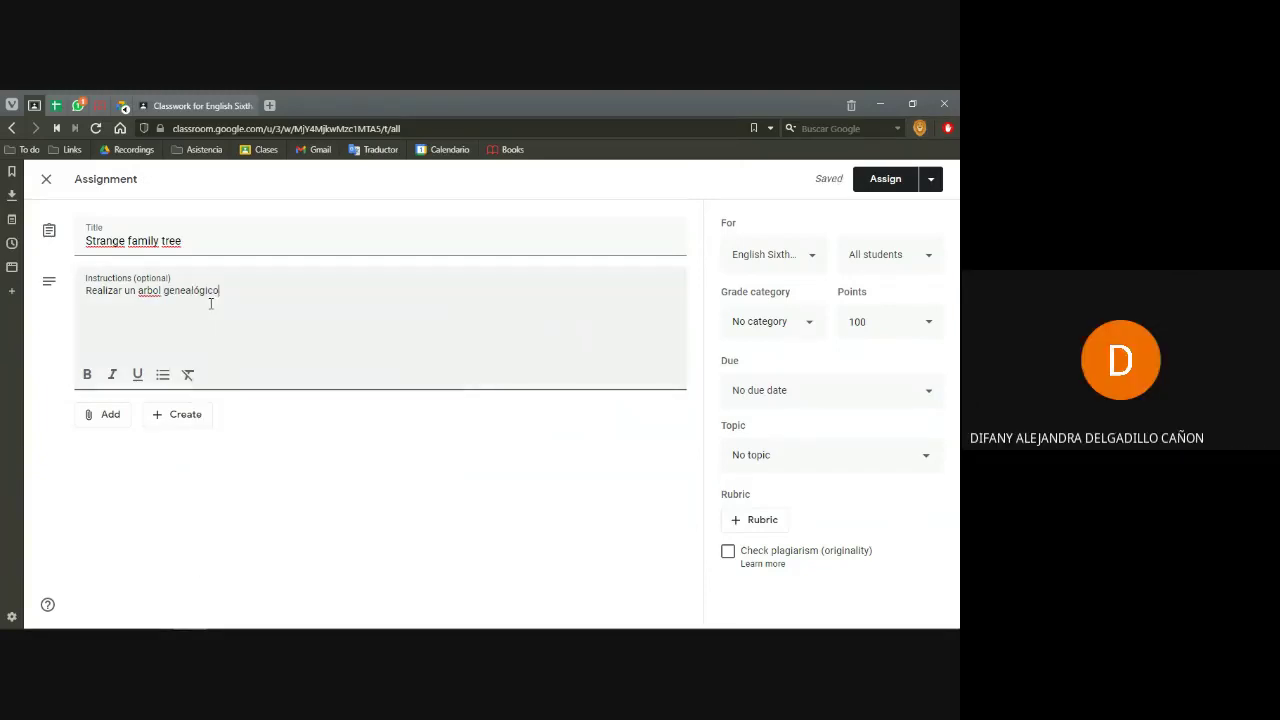
pyautogui.rightClick(152, 292)
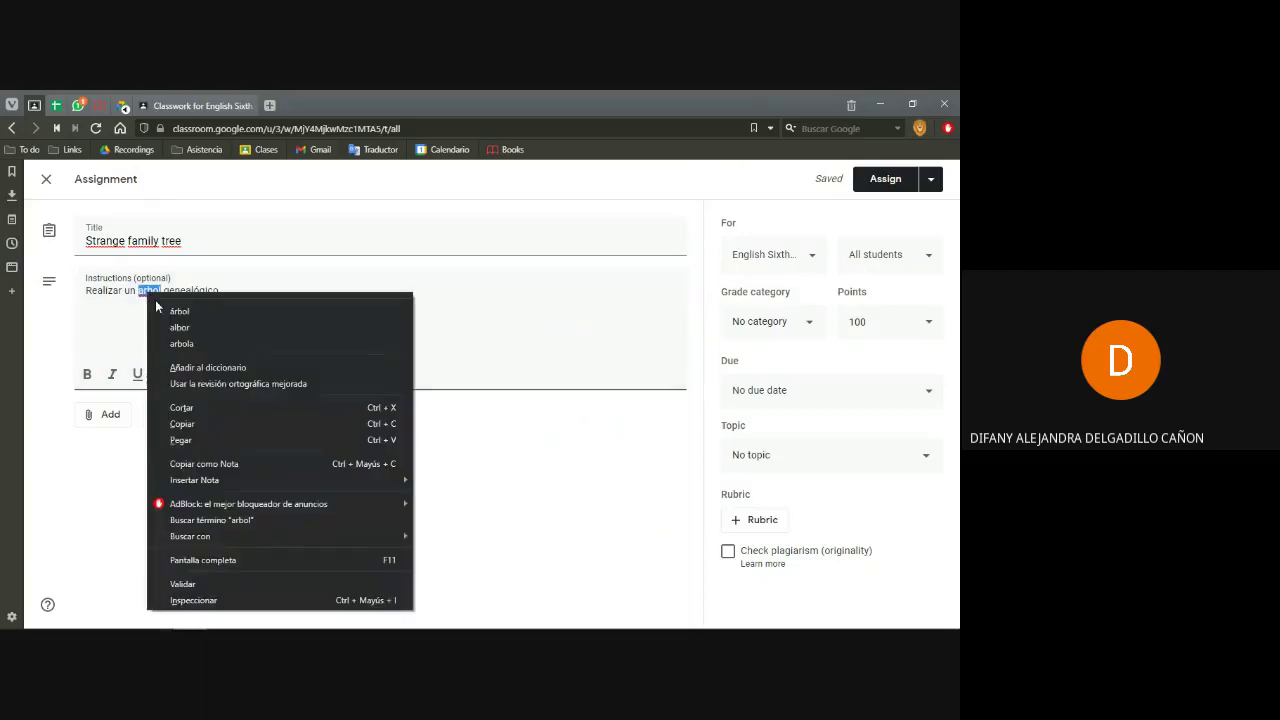
pyautogui.click(161, 309)
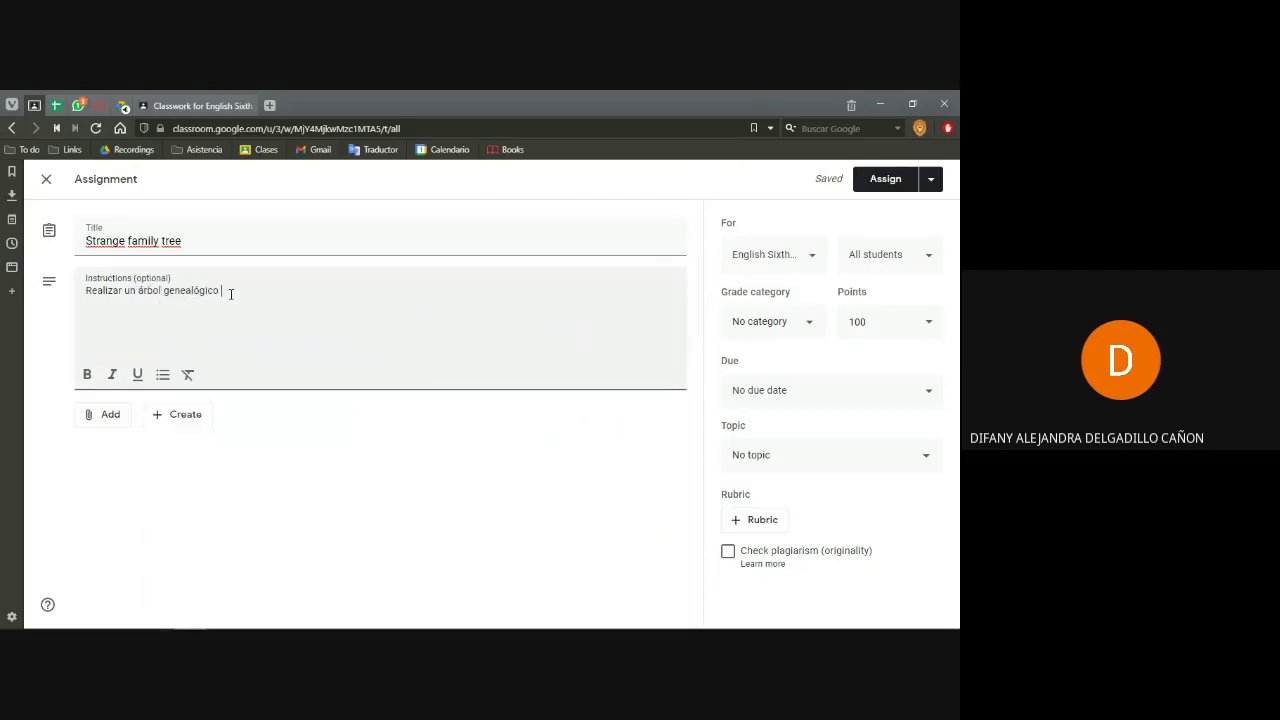
# Step: Finish the instructions sentence with "con personajes de ficción."
pyautogui.write('personajes')
pyautogui.press('BackSpace')
pyautogui.write('ión.')
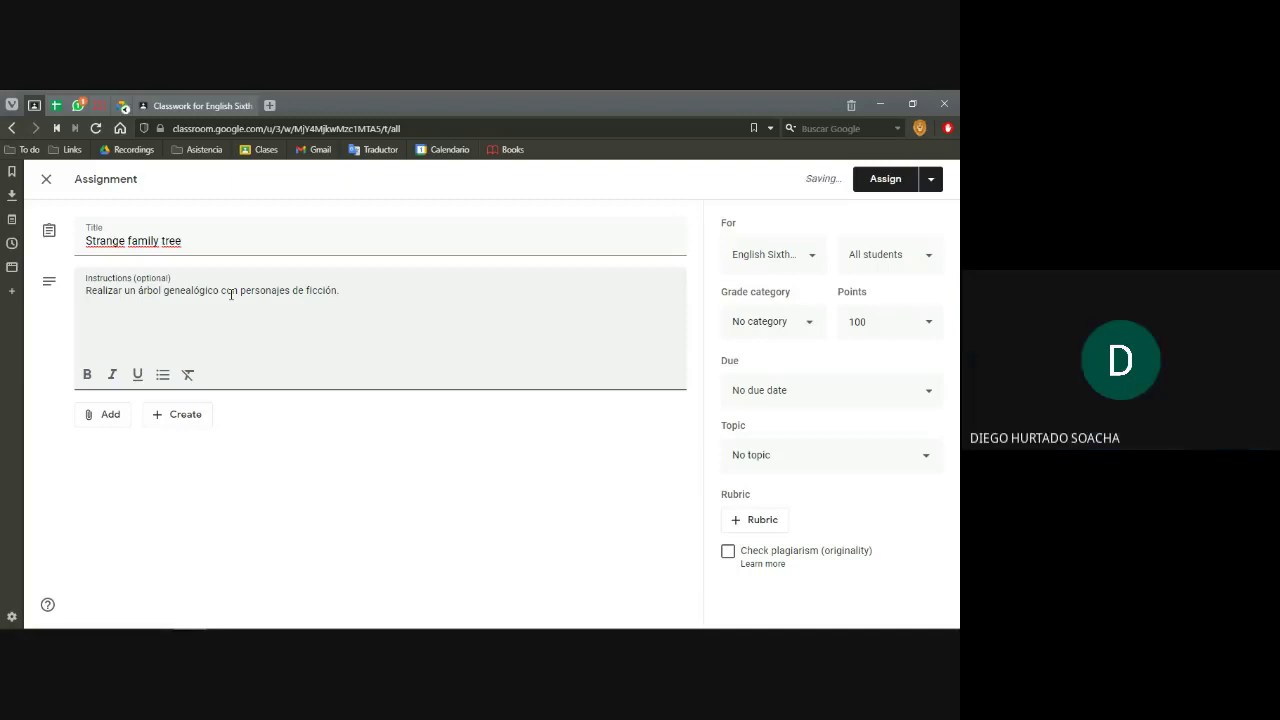
# Step: Set the assignment's due date to Apr 23, 2021 at 11:59 PM and its topic to "SECOND TERM -"
pyautogui.click(812, 398)
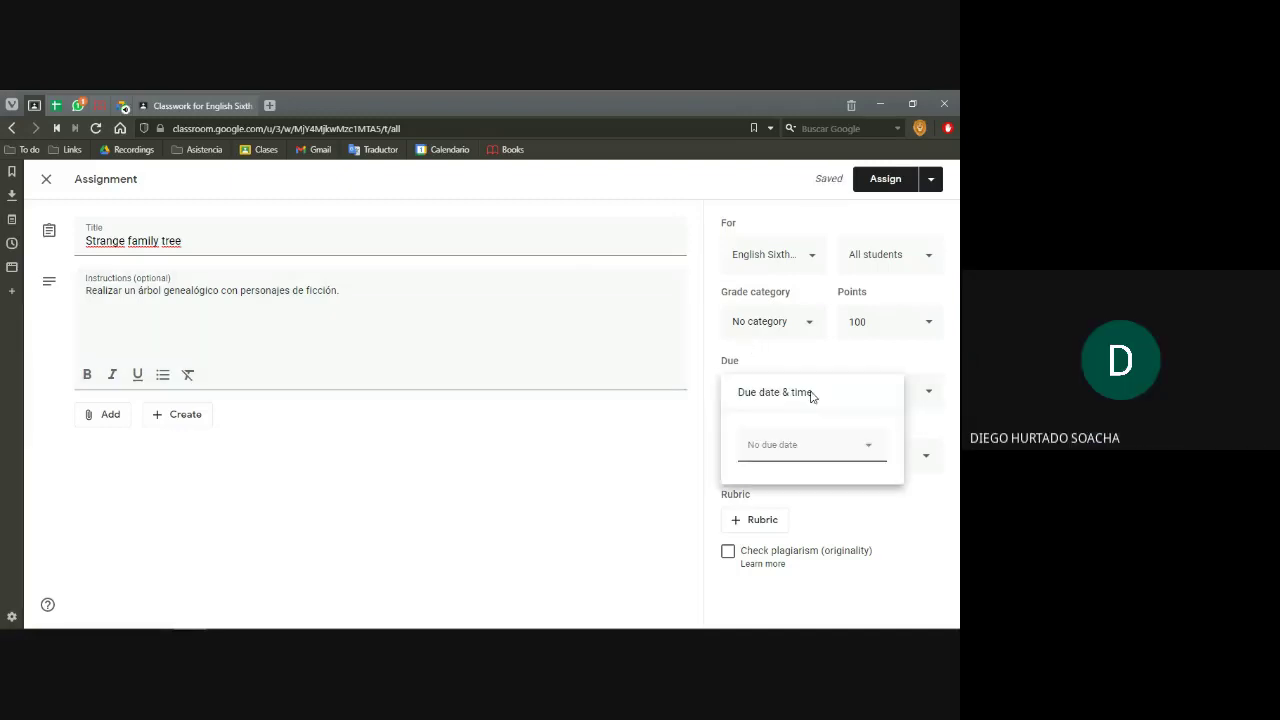
pyautogui.click(815, 454)
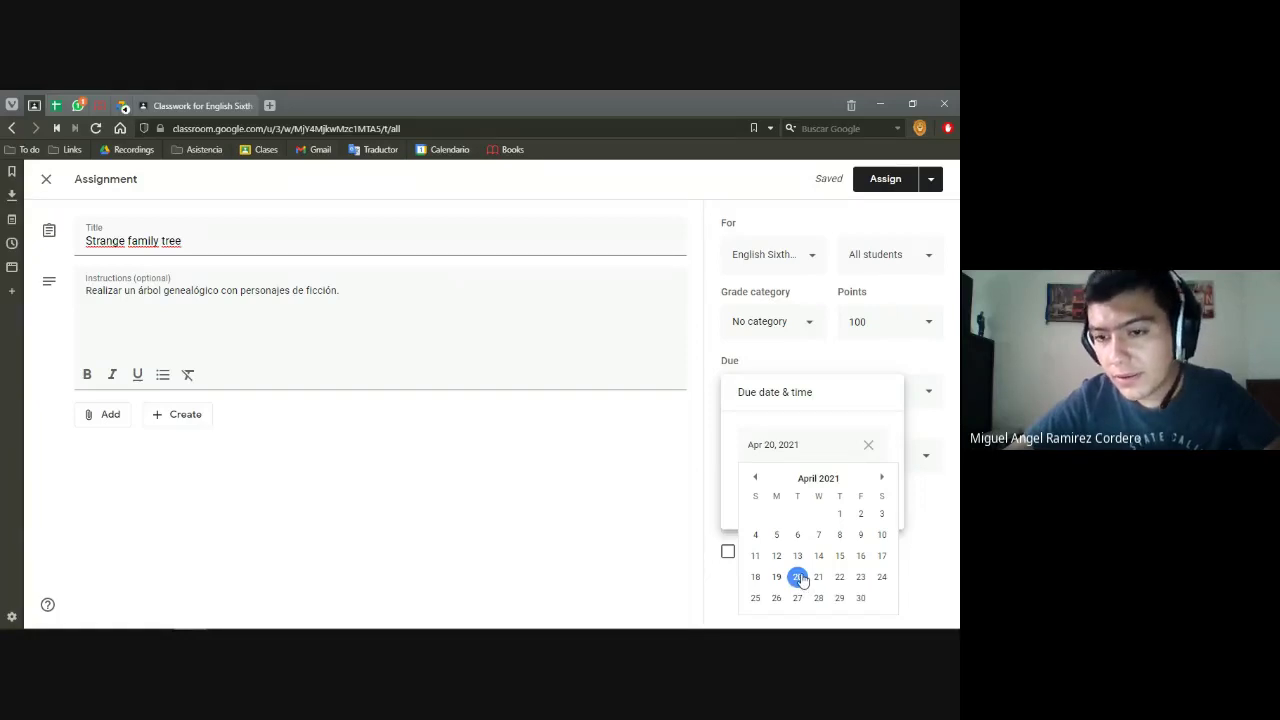
pyautogui.click(860, 578)
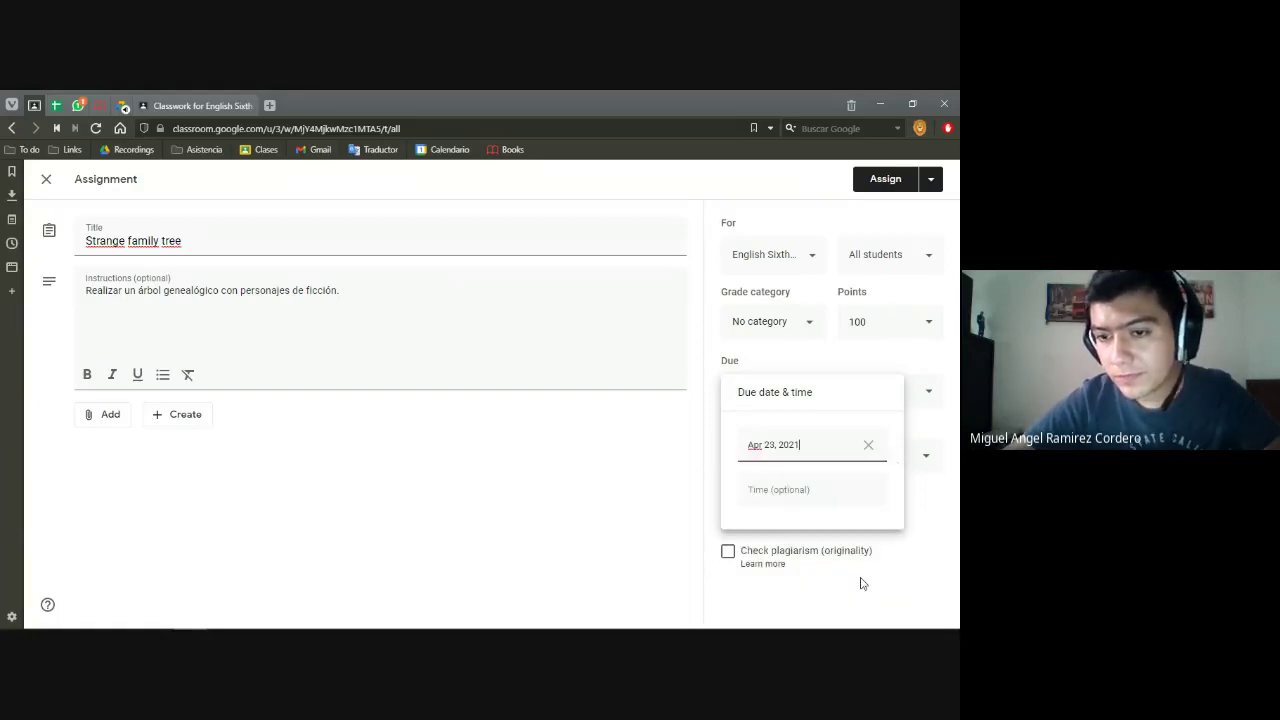
pyautogui.click(789, 489)
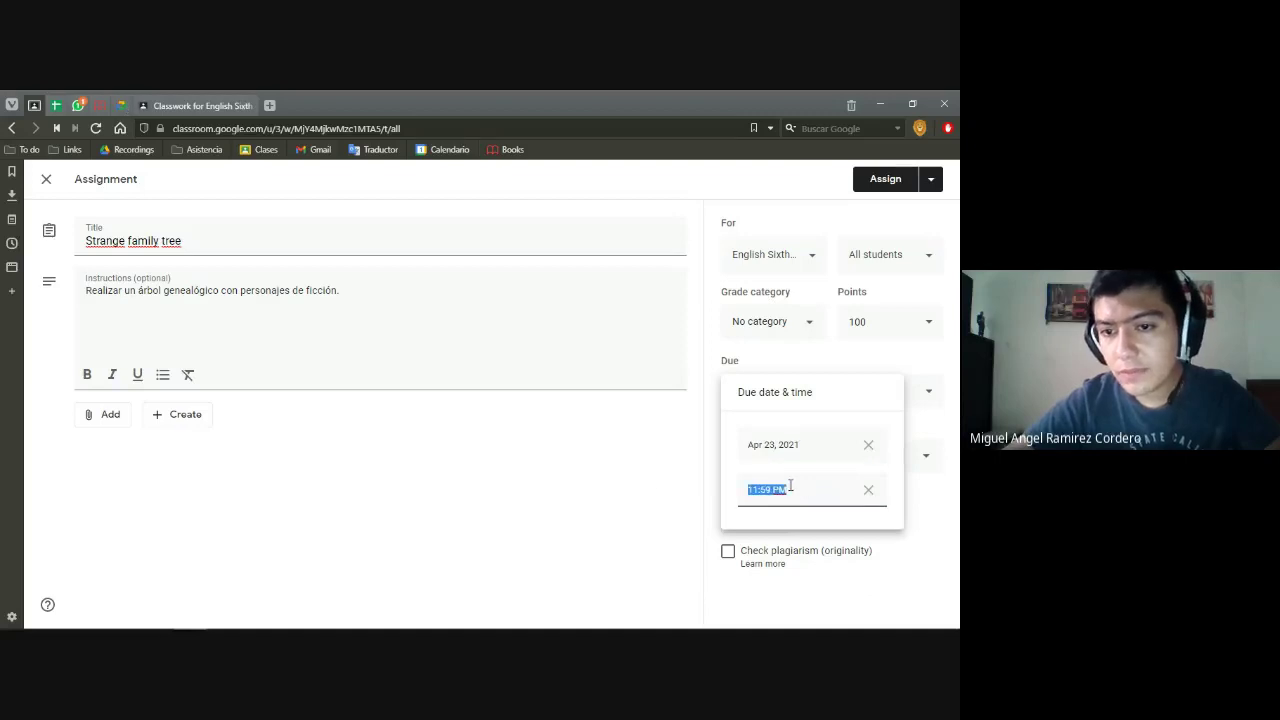
pyautogui.click(647, 488)
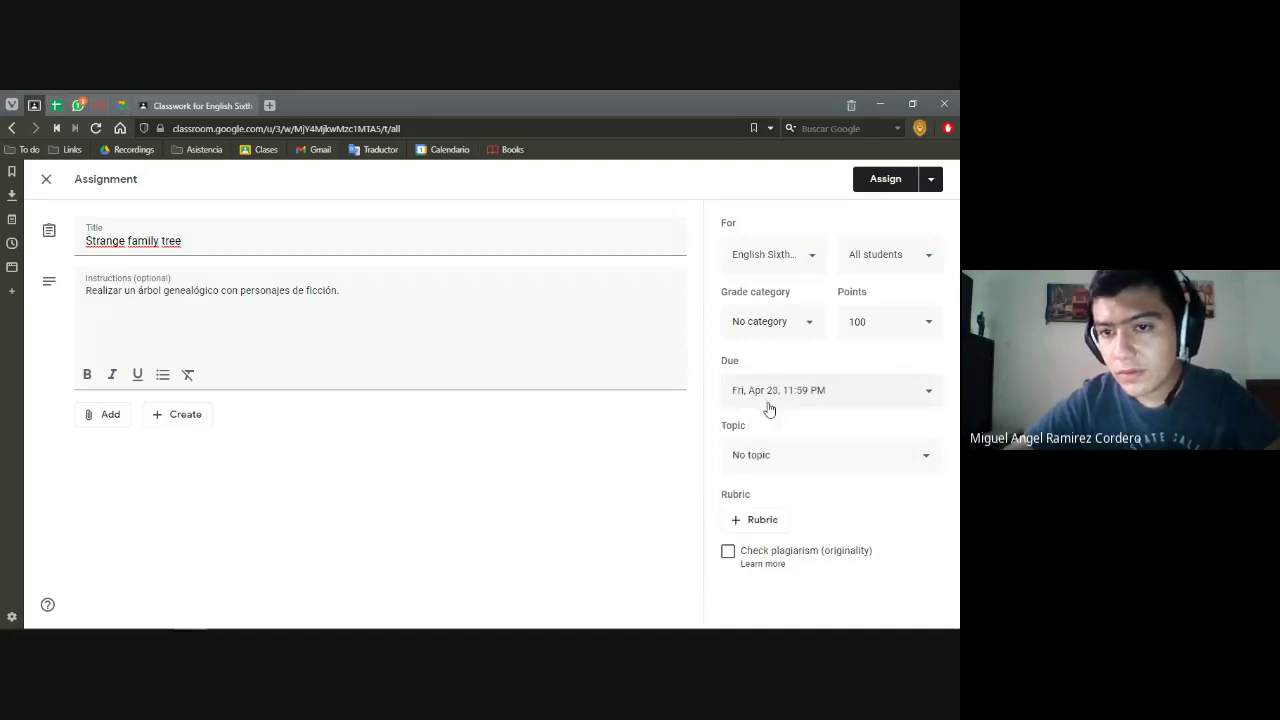
pyautogui.click(770, 463)
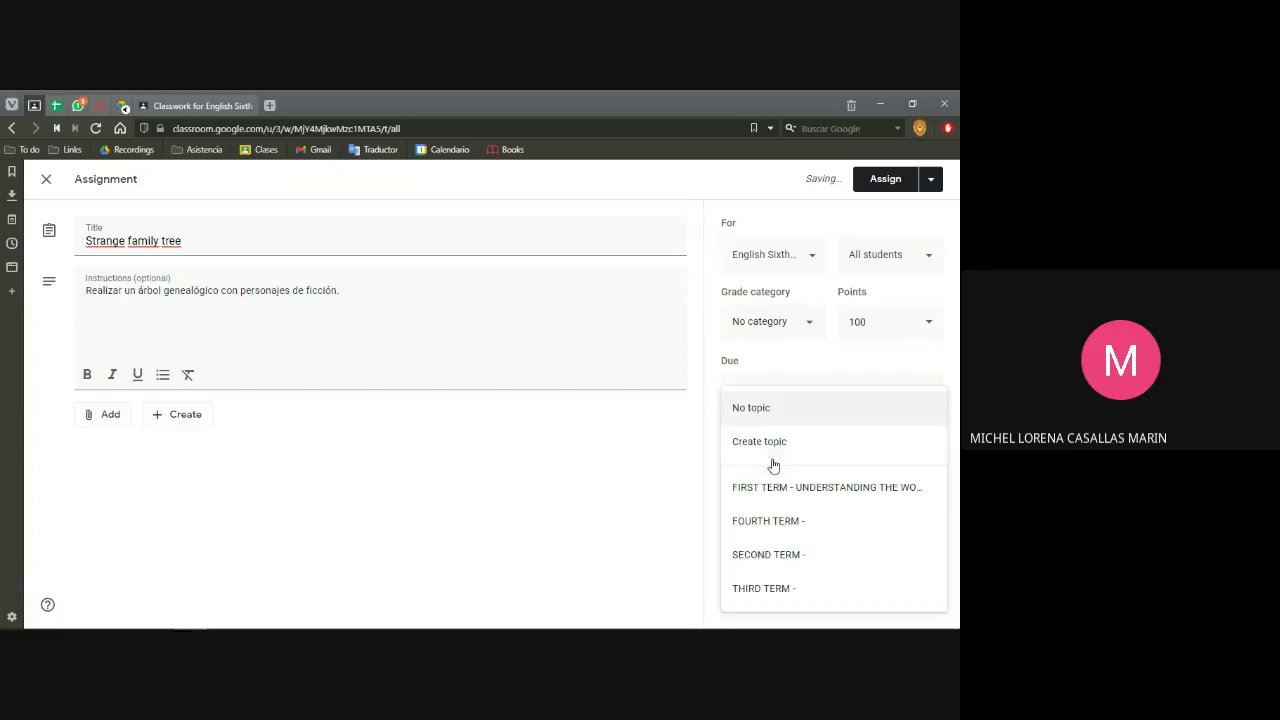
pyautogui.click(771, 555)
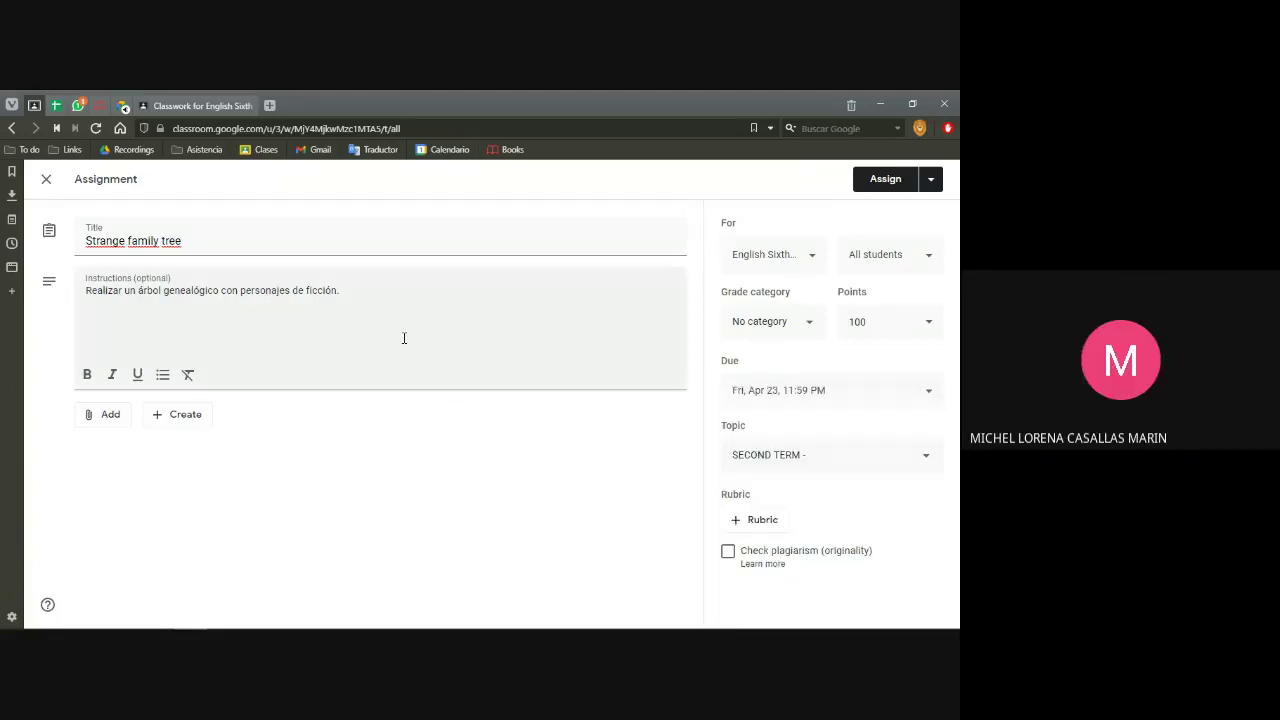
# Step: Append "#2" to the assignment's title so it reads "Strange family tree #2"
pyautogui.click(399, 239)
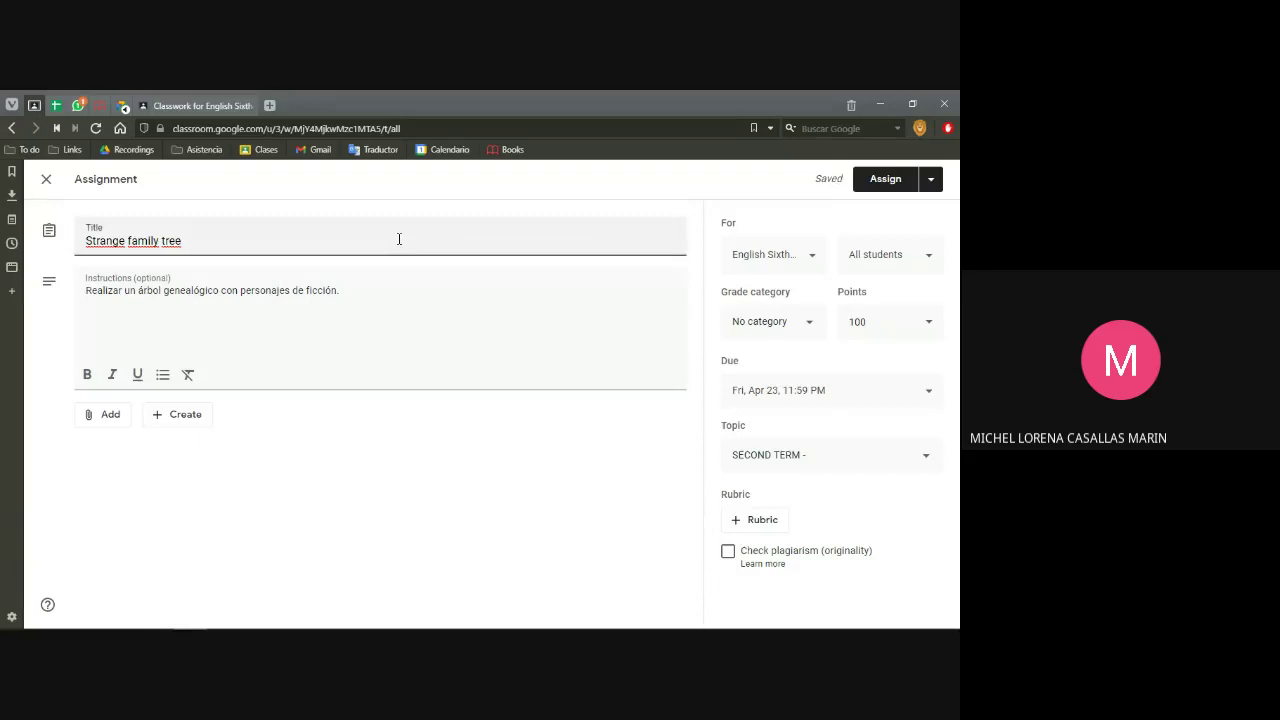
pyautogui.write('3')
pyautogui.write('#')
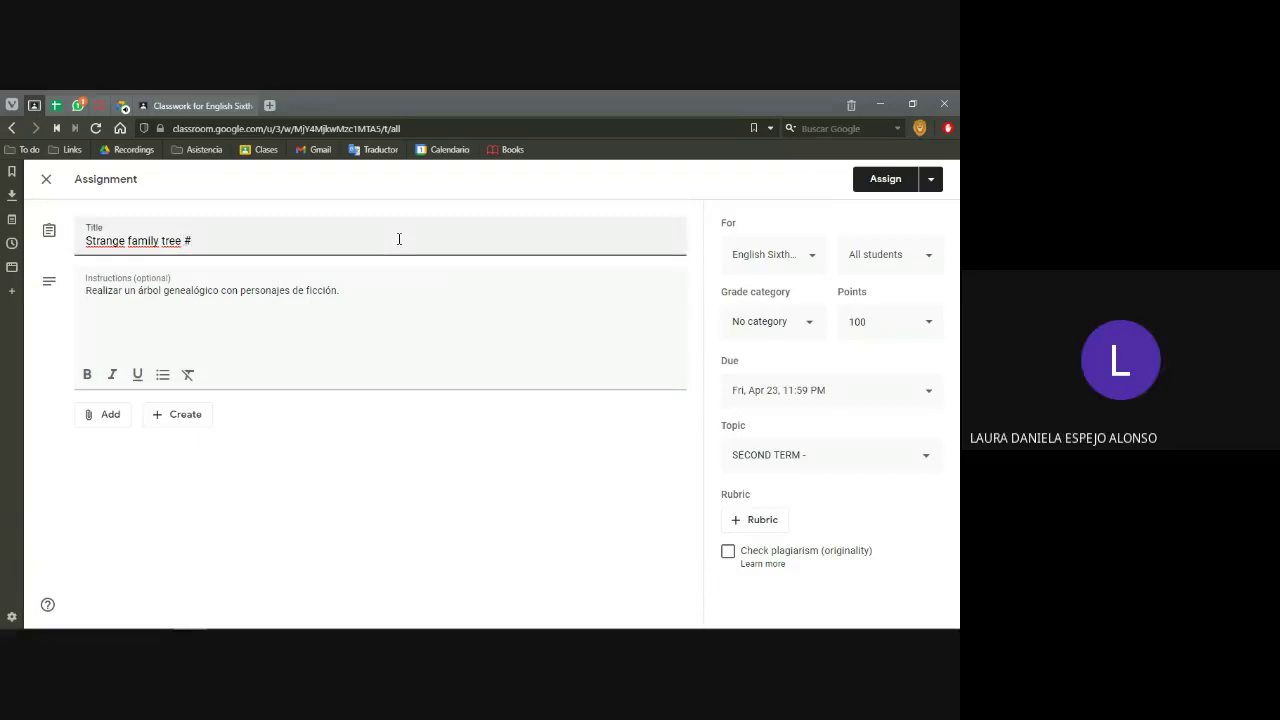
pyautogui.write('2')
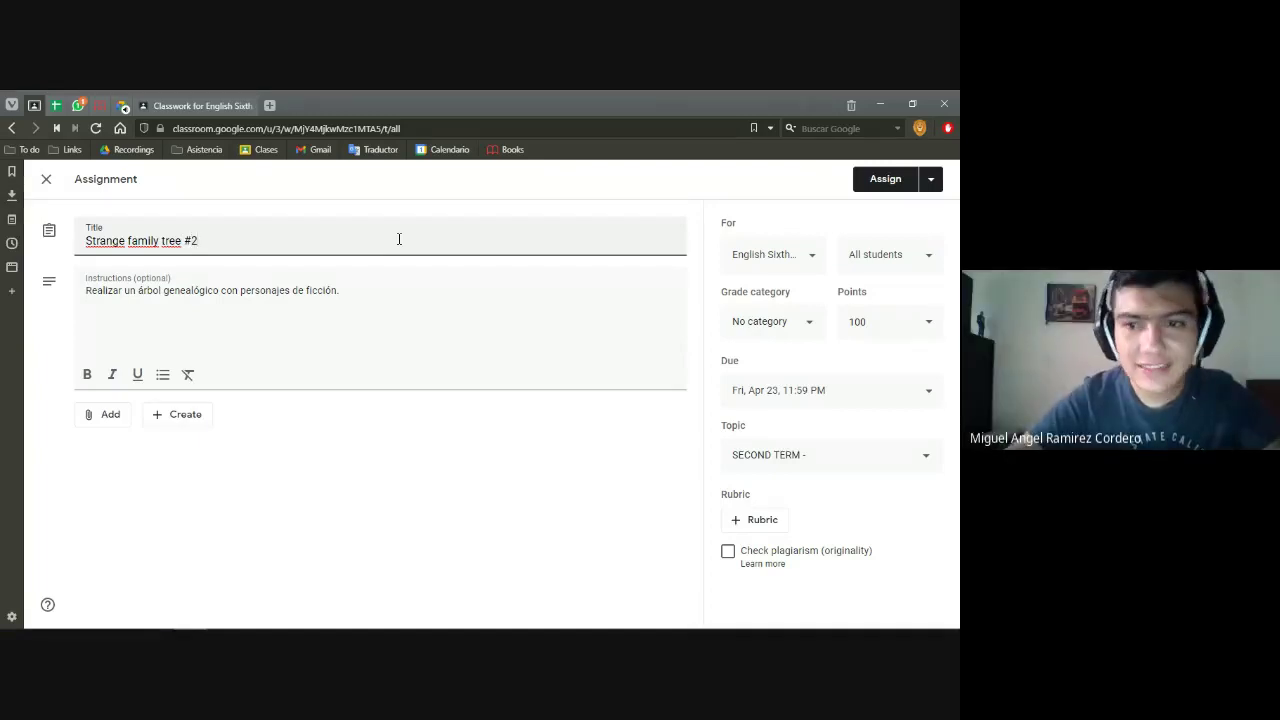
# Step: Set the assignment's grade category to EXPLORACIÓN and assign it to the class
pyautogui.click(808, 321)
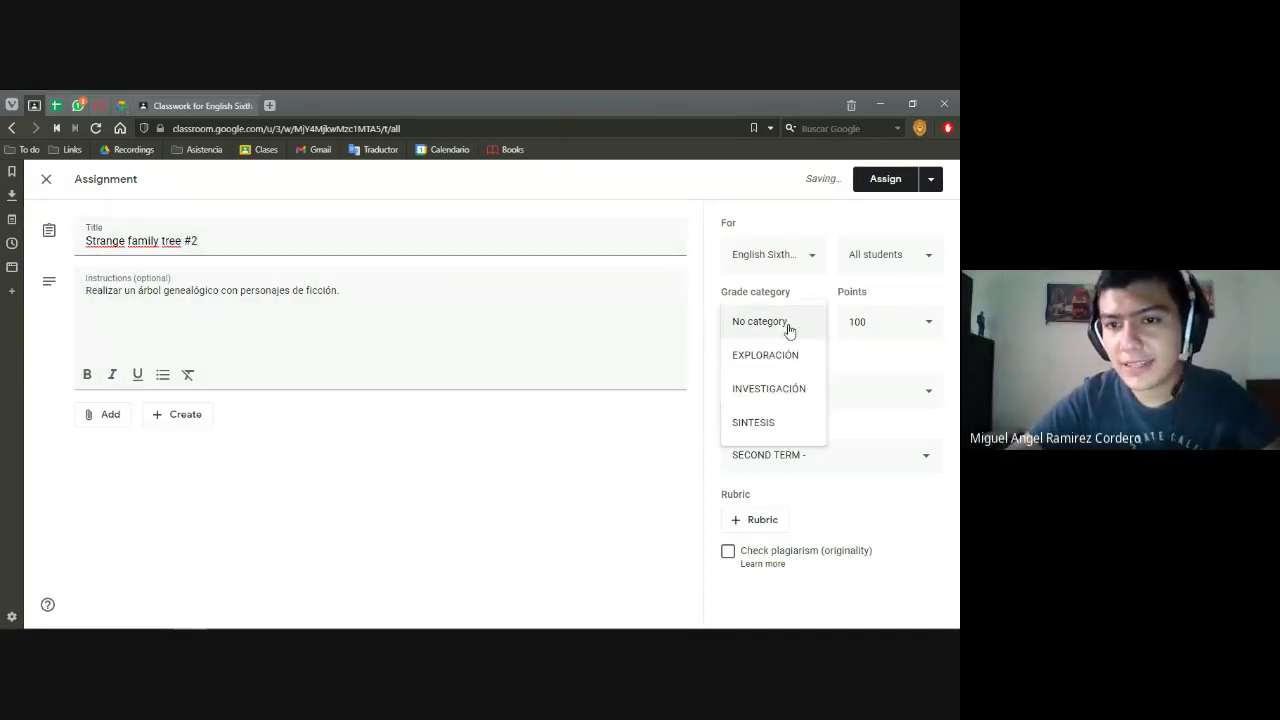
pyautogui.click(756, 356)
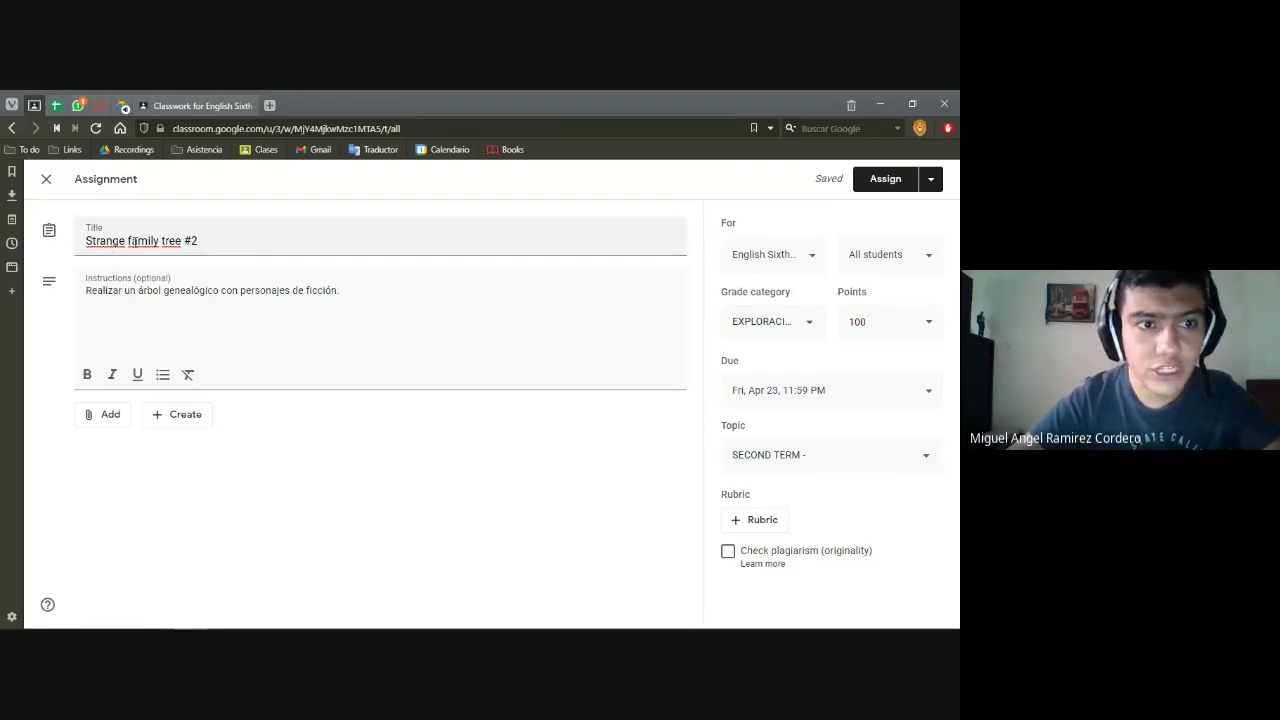
pyautogui.click(885, 180)
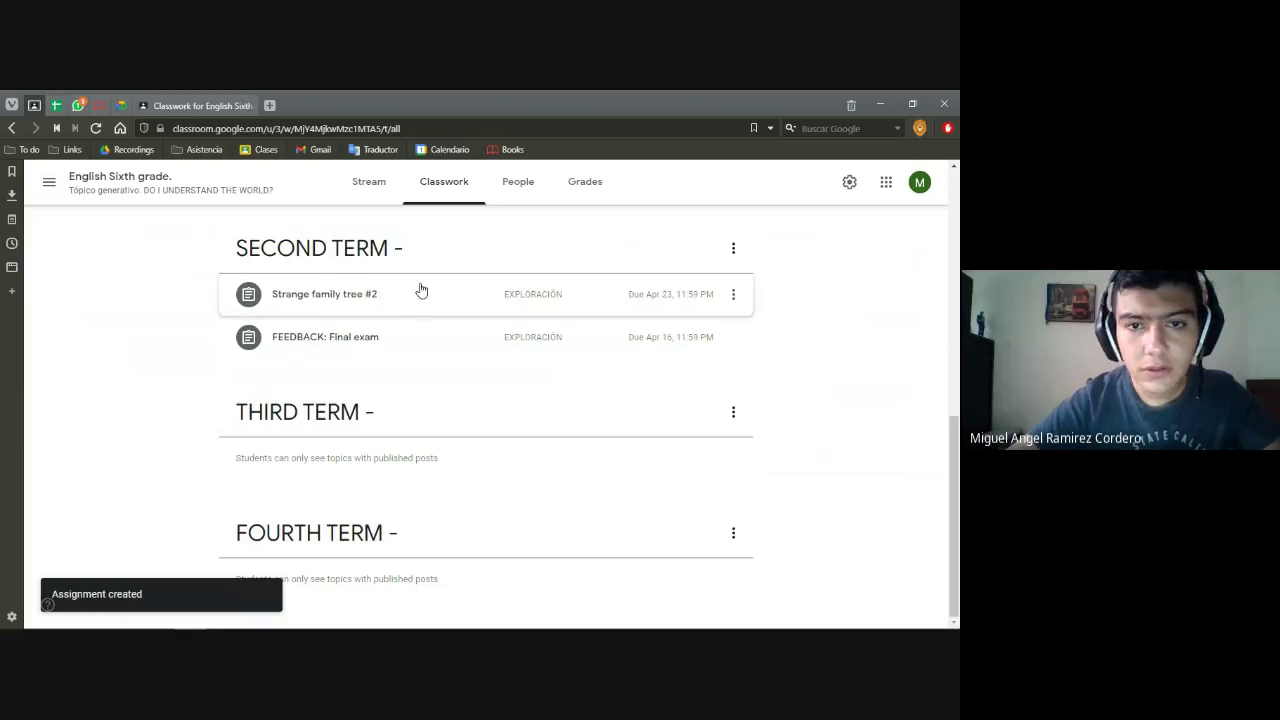
pyautogui.click(385, 341)
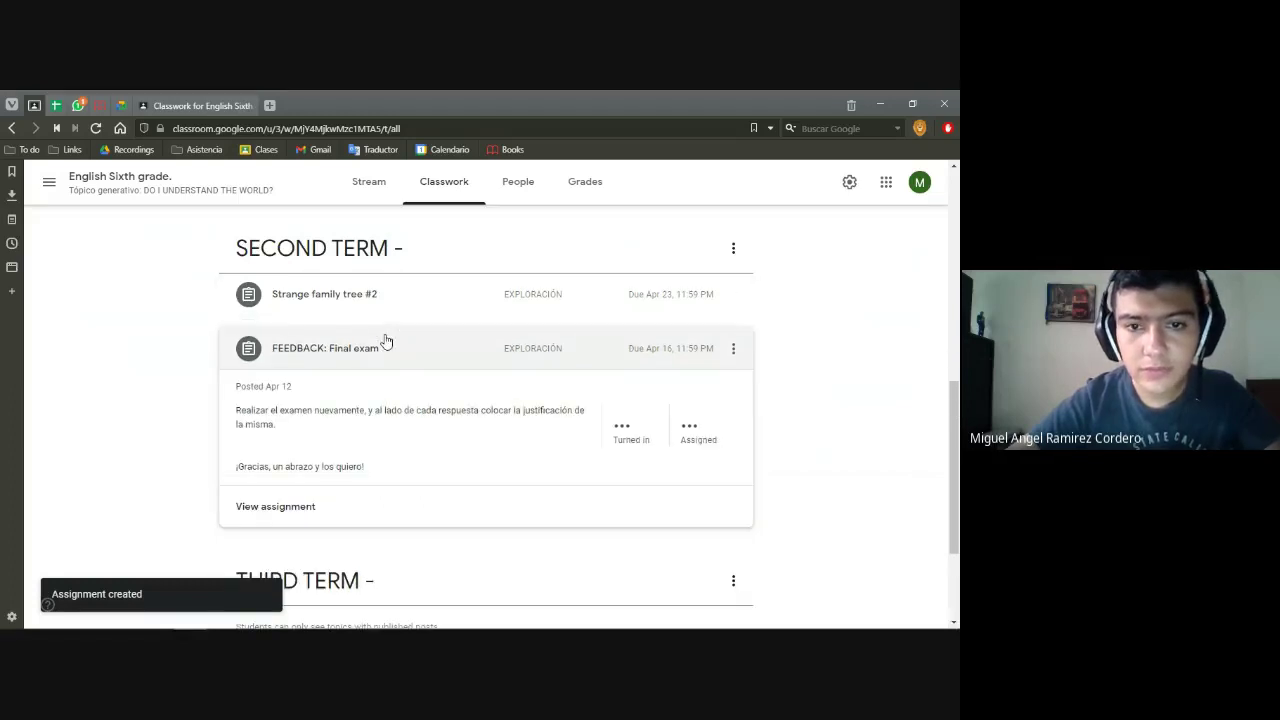
pyautogui.click(733, 248)
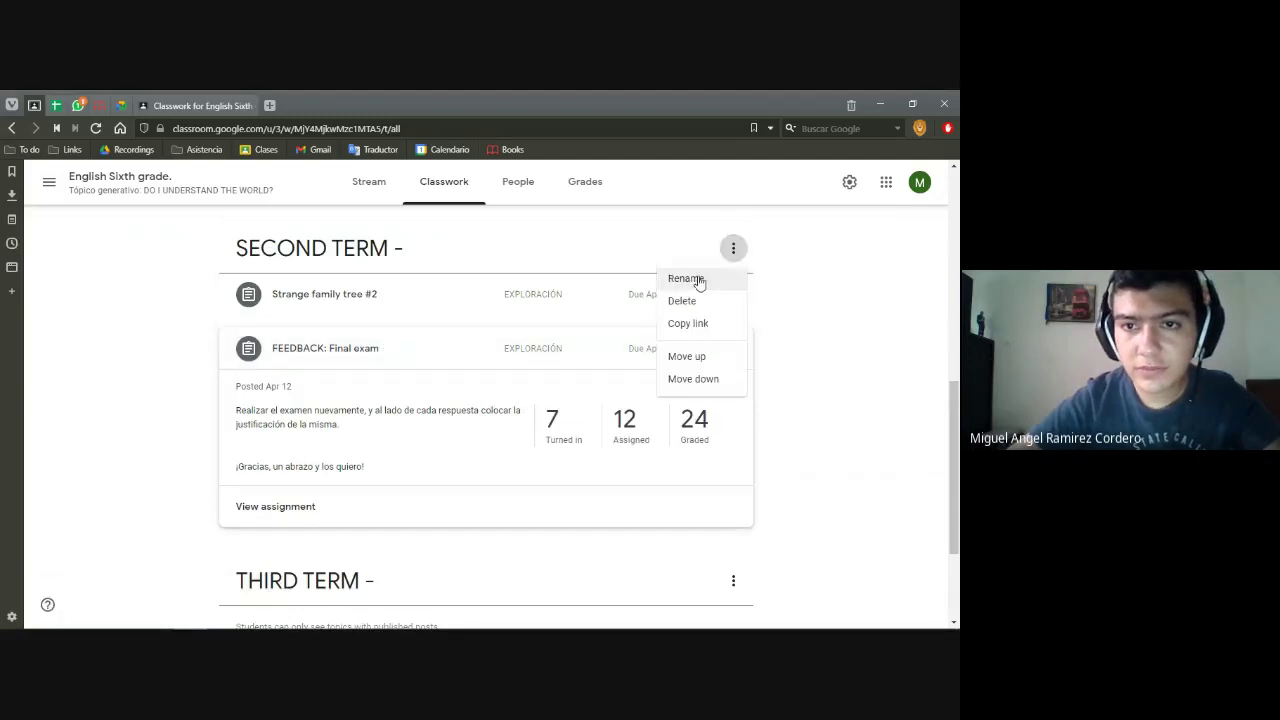
pyautogui.click(699, 280)
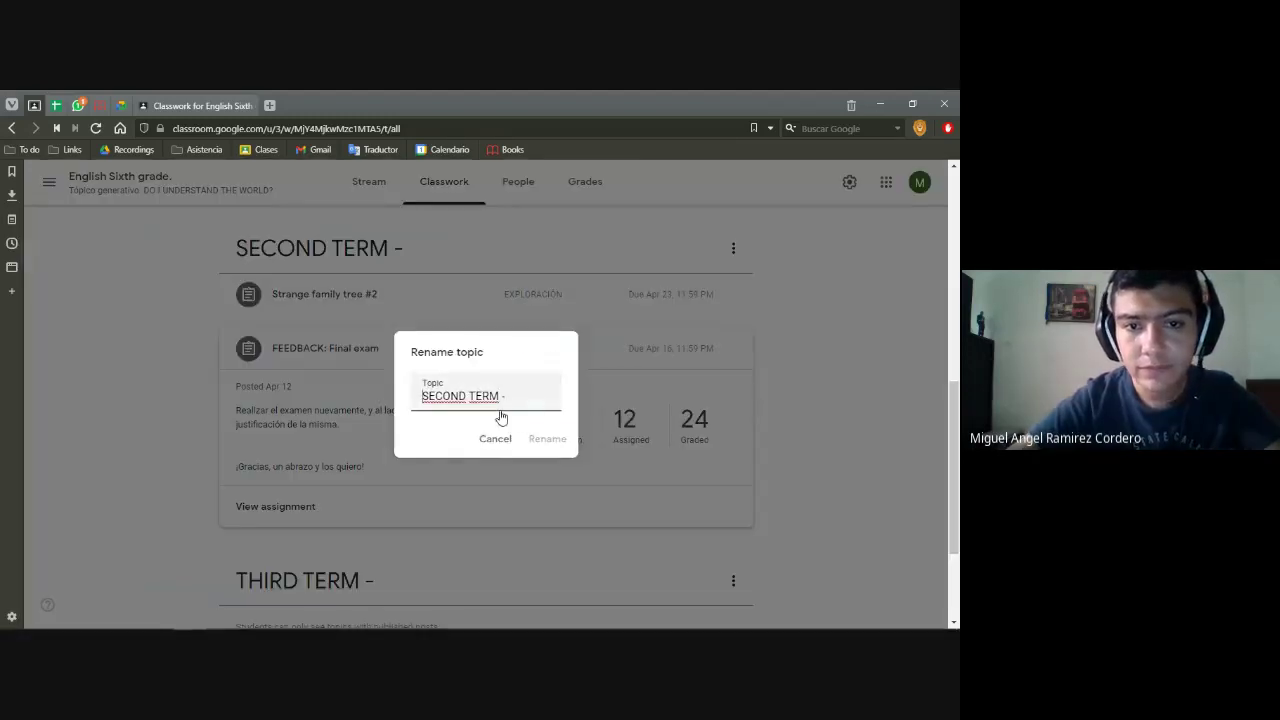
pyautogui.click(495, 442)
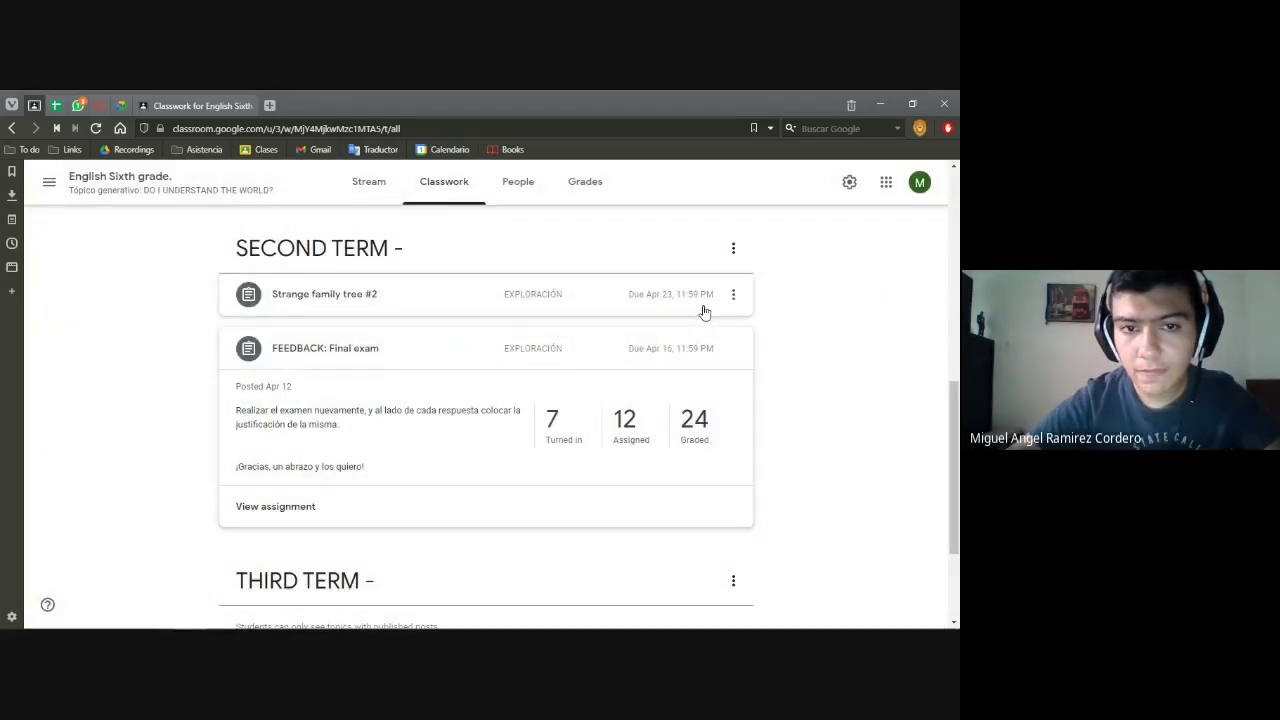
pyautogui.click(629, 361)
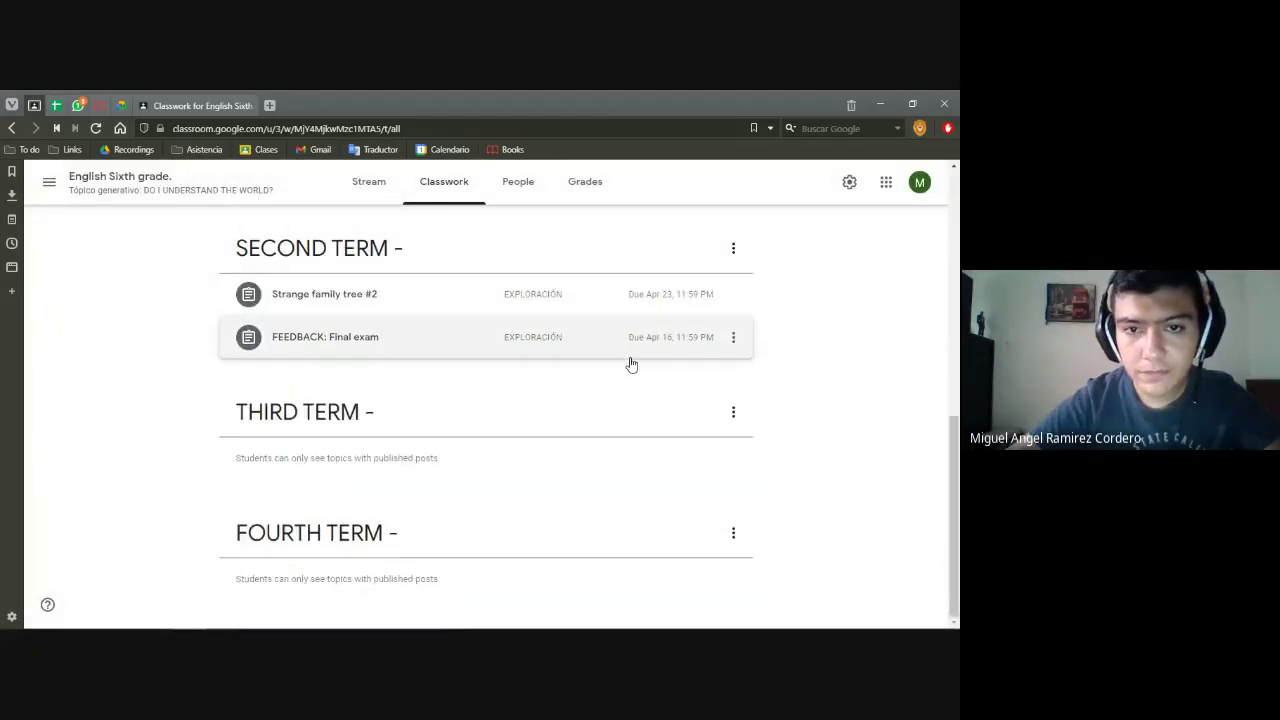
# Step: Edit the second-term final exam feedback assignment, change its title to "FEEDBACK: Final exam #2" and save it
pyautogui.click(631, 364)
pyautogui.click(734, 349)
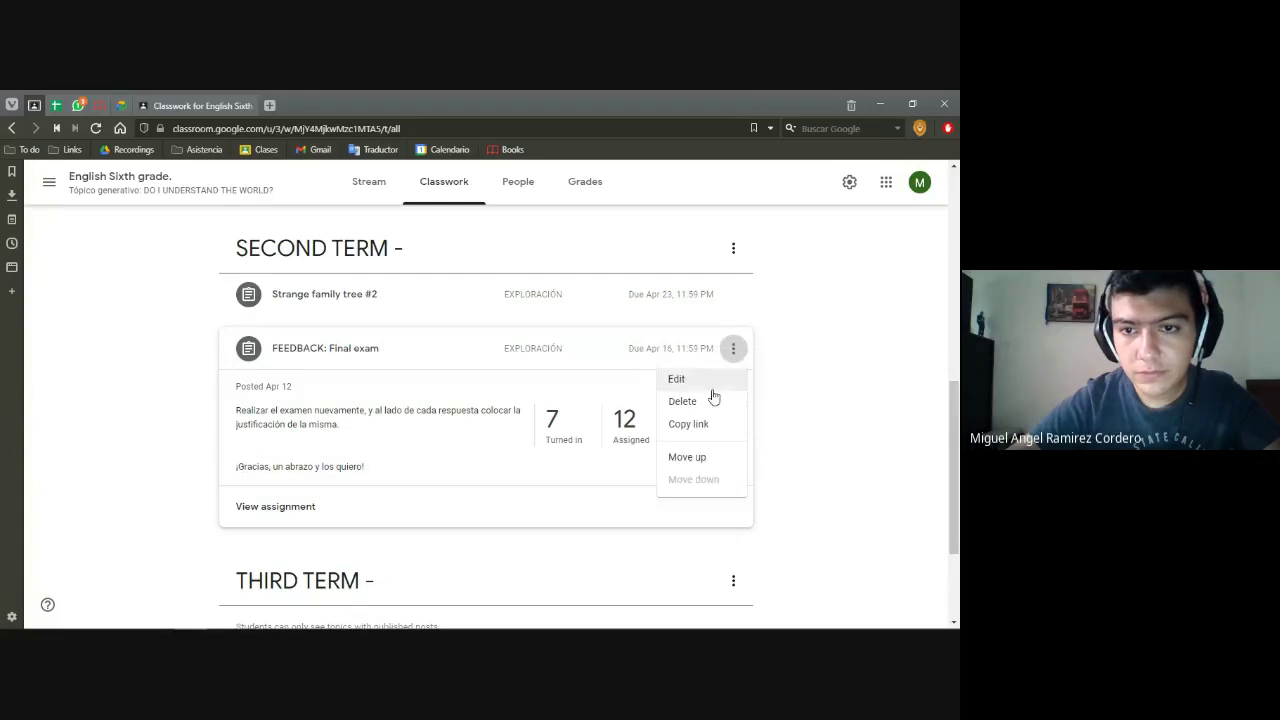
pyautogui.click(711, 381)
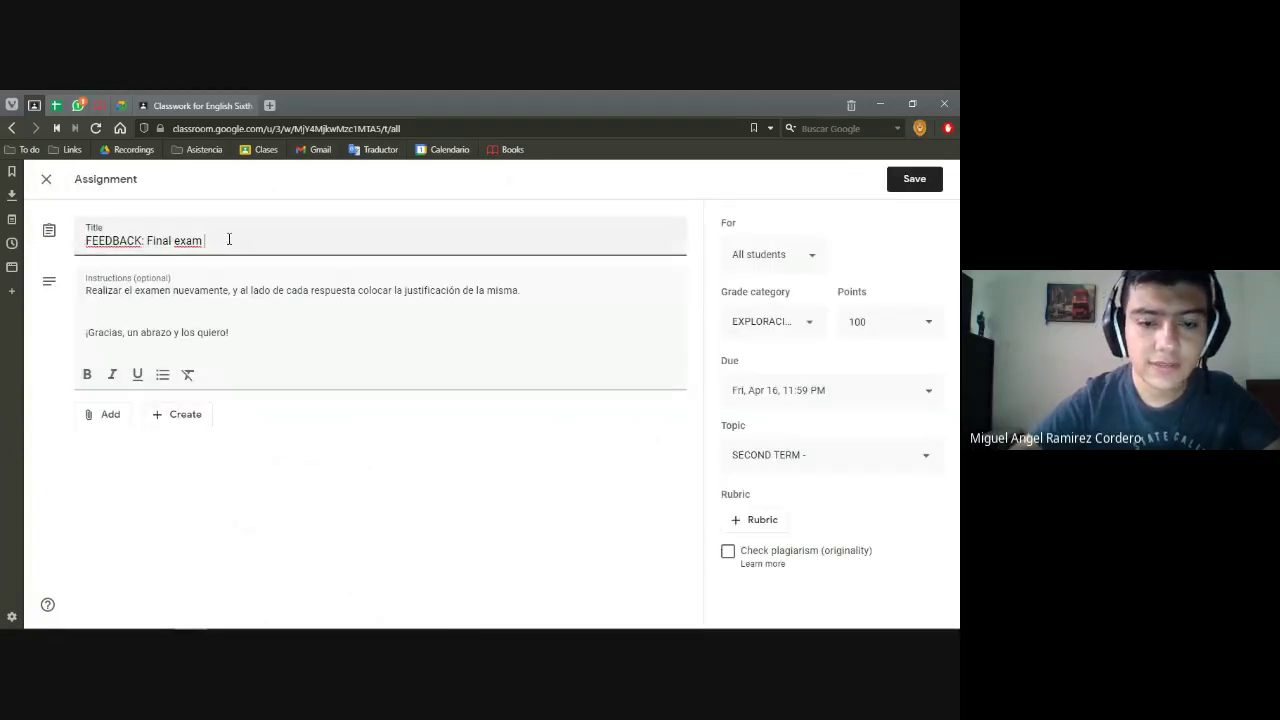
pyautogui.write('#2')
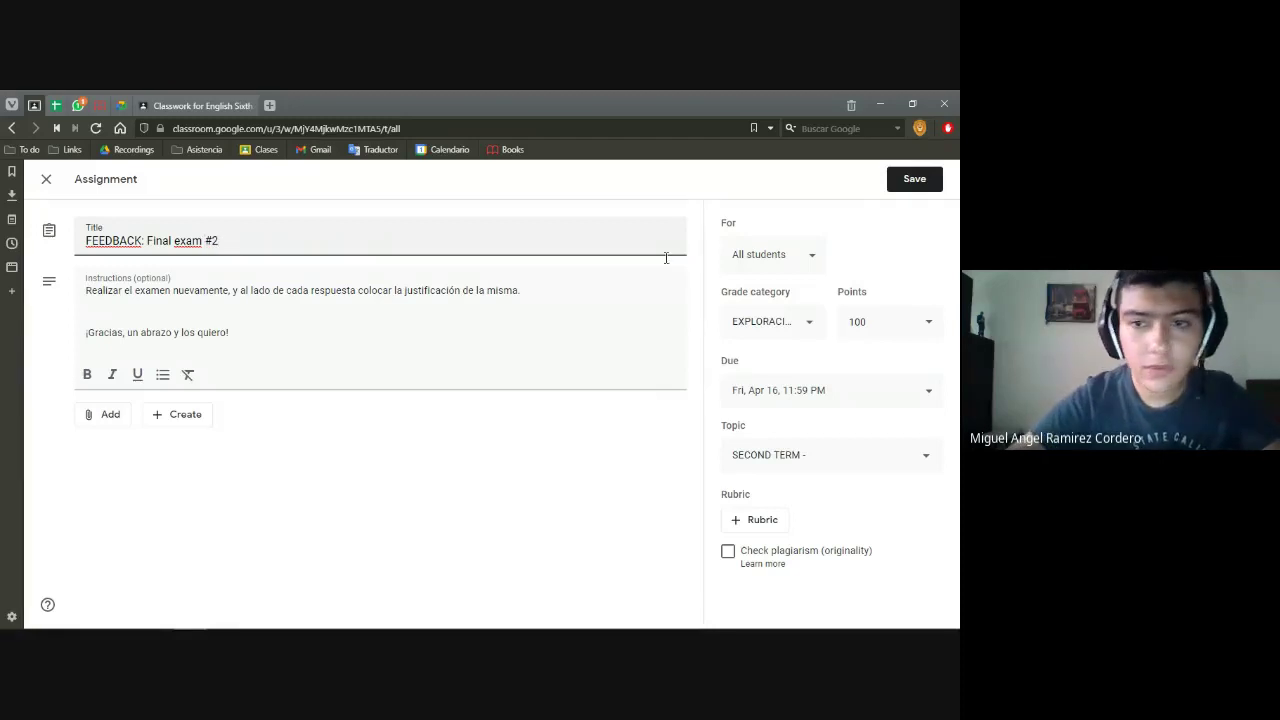
pyautogui.click(928, 182)
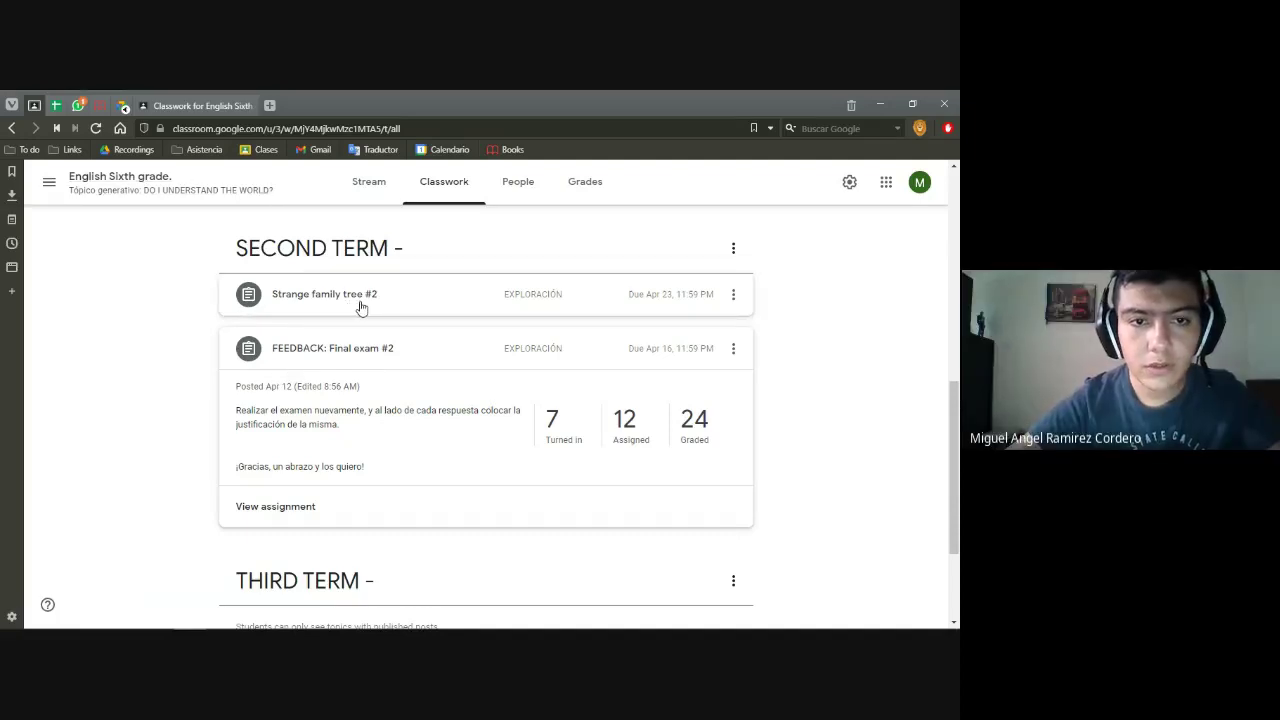
pyautogui.click(360, 348)
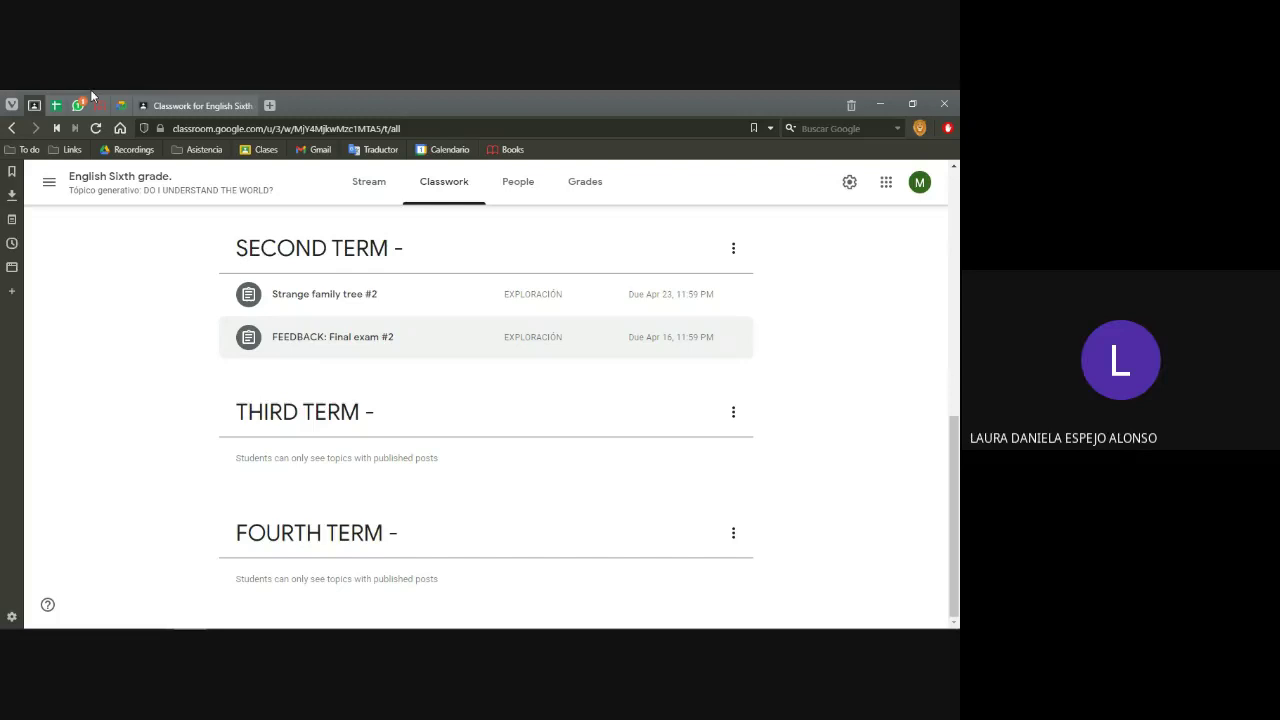
# Step: Switch to the Google Meet call and open its additional meeting options
pyautogui.moveTo(123, 110)
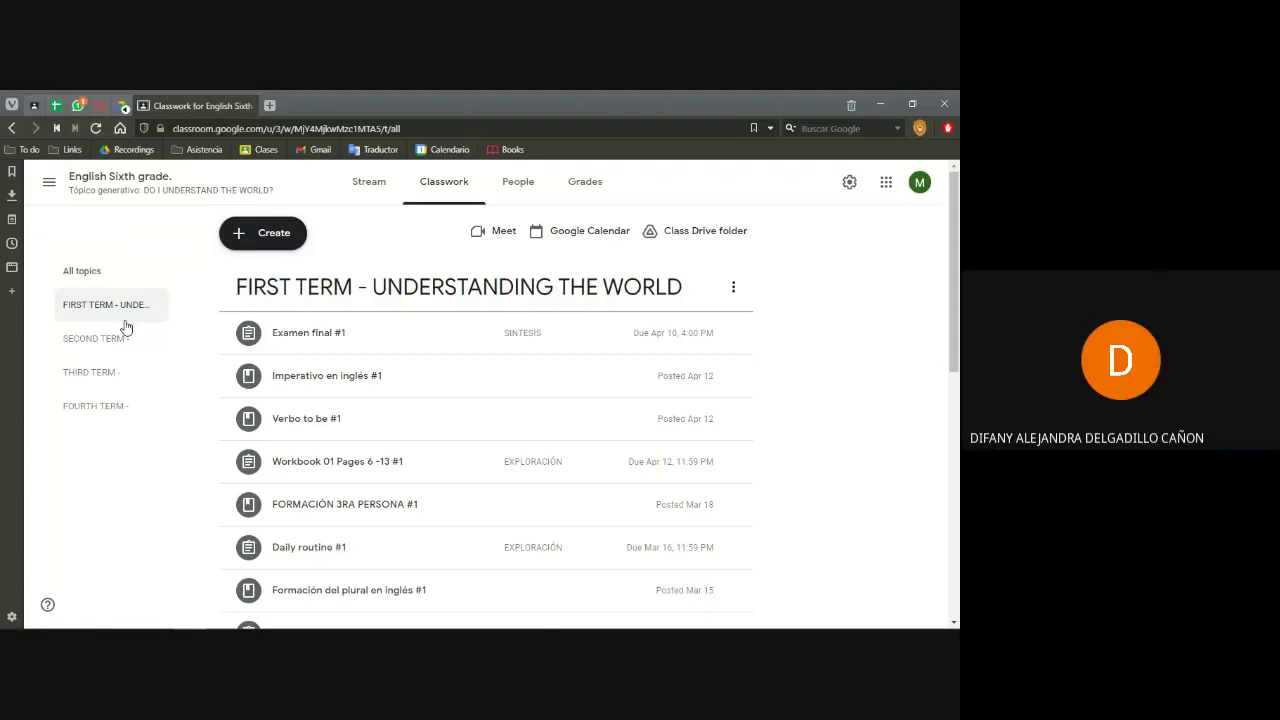
pyautogui.click(121, 108)
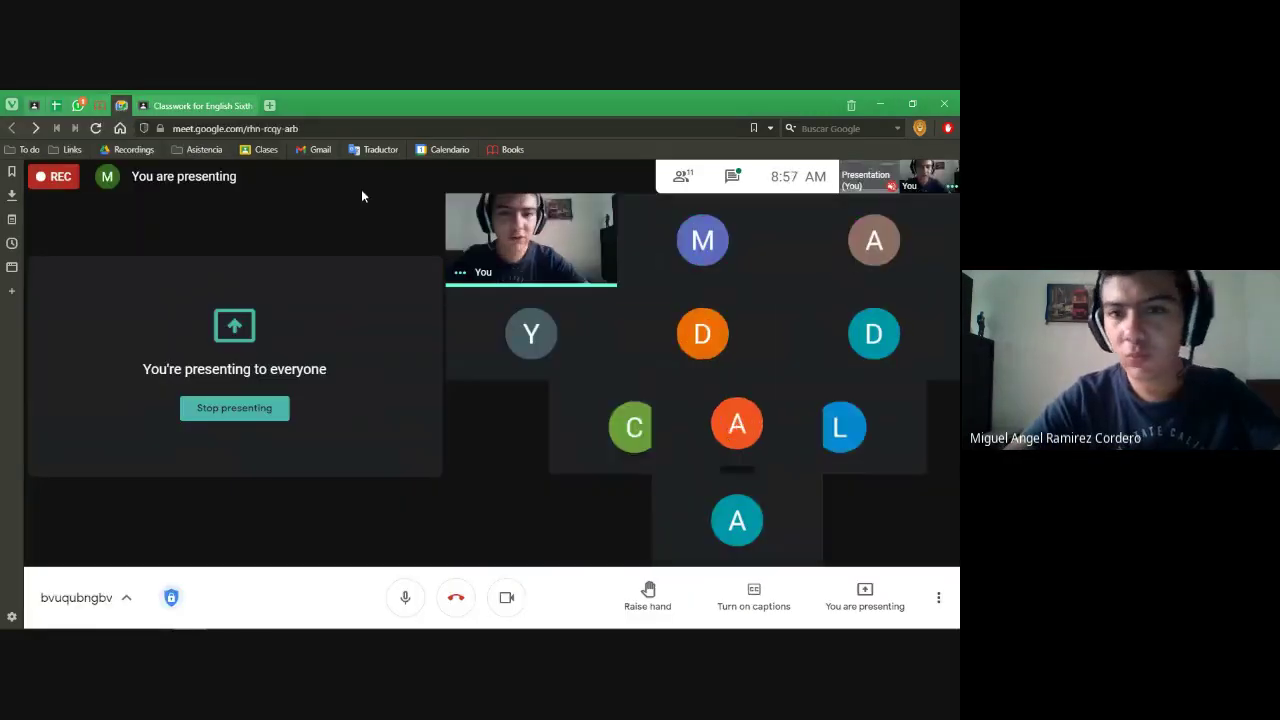
pyautogui.click(938, 597)
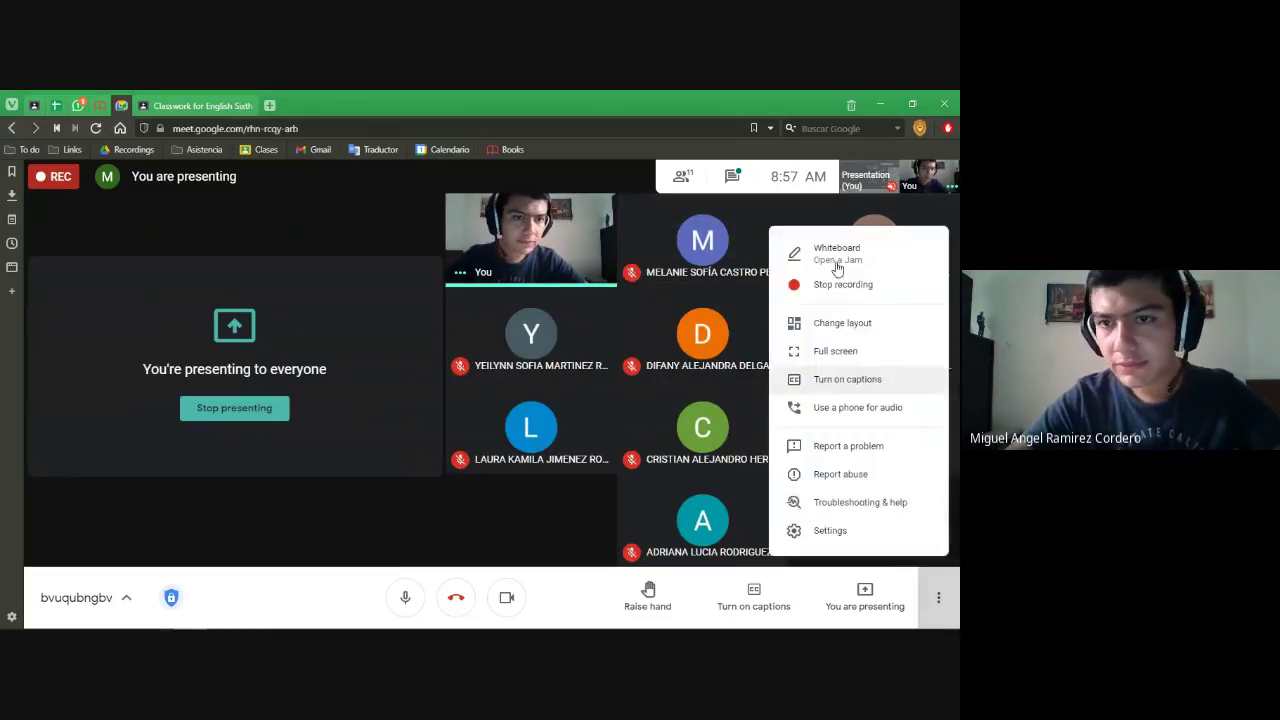